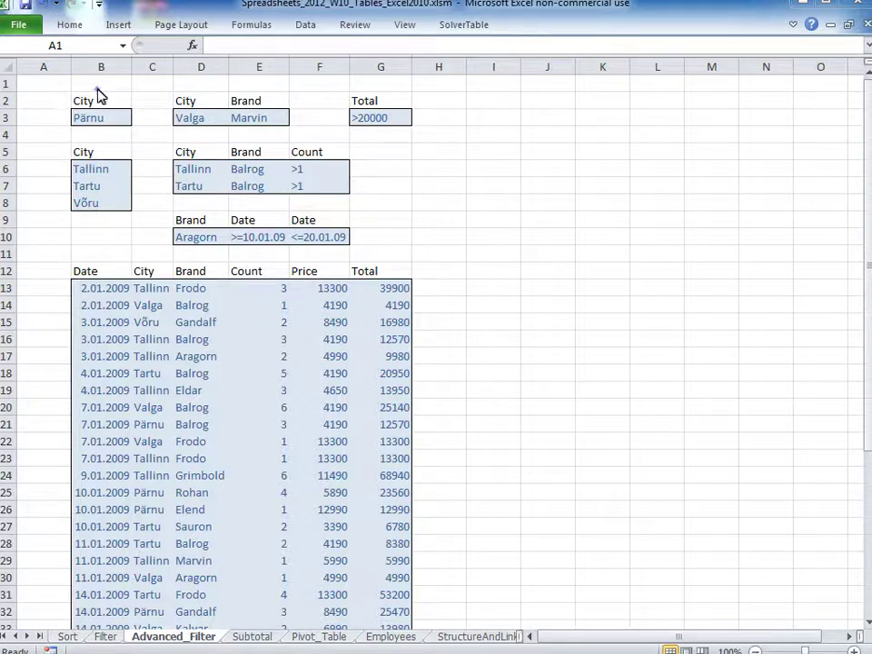
# Examine the sample criteria ranges for single city, city with brand, and total, plus the list of alternative cities
pyautogui.moveTo(102, 105); pyautogui.dragTo(100, 117)
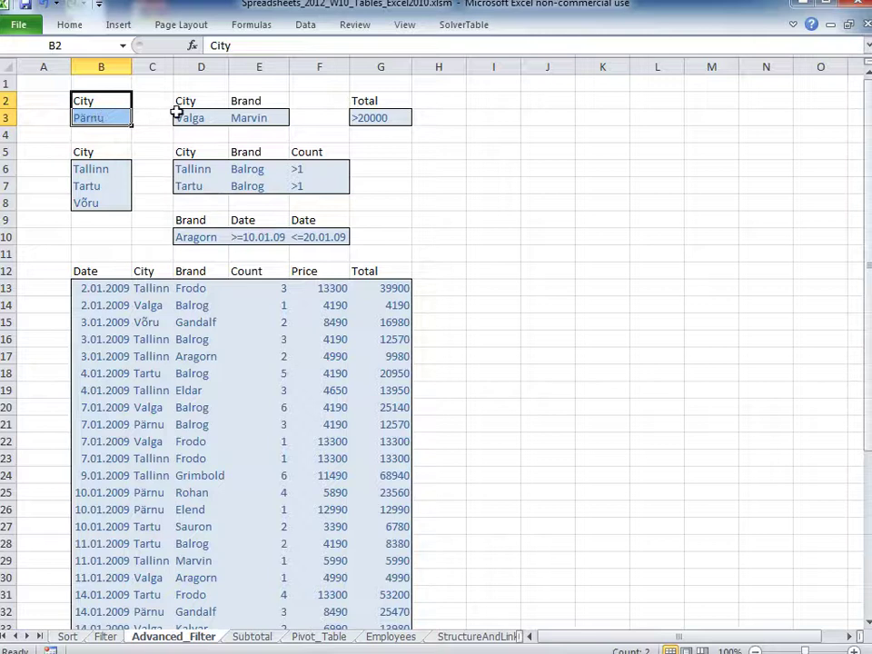
pyautogui.moveTo(208, 101); pyautogui.dragTo(250, 118)
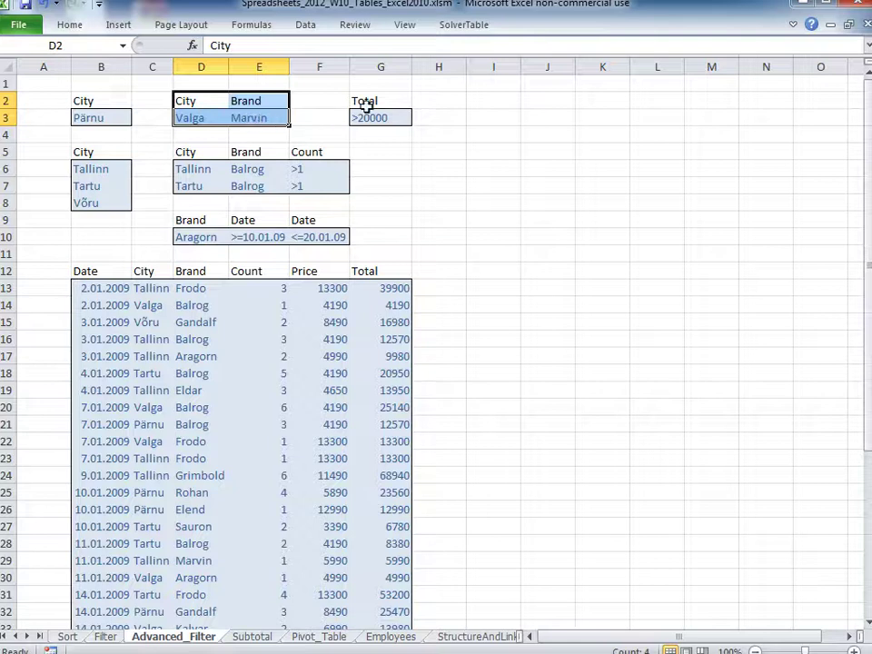
pyautogui.moveTo(375, 98); pyautogui.dragTo(378, 117)
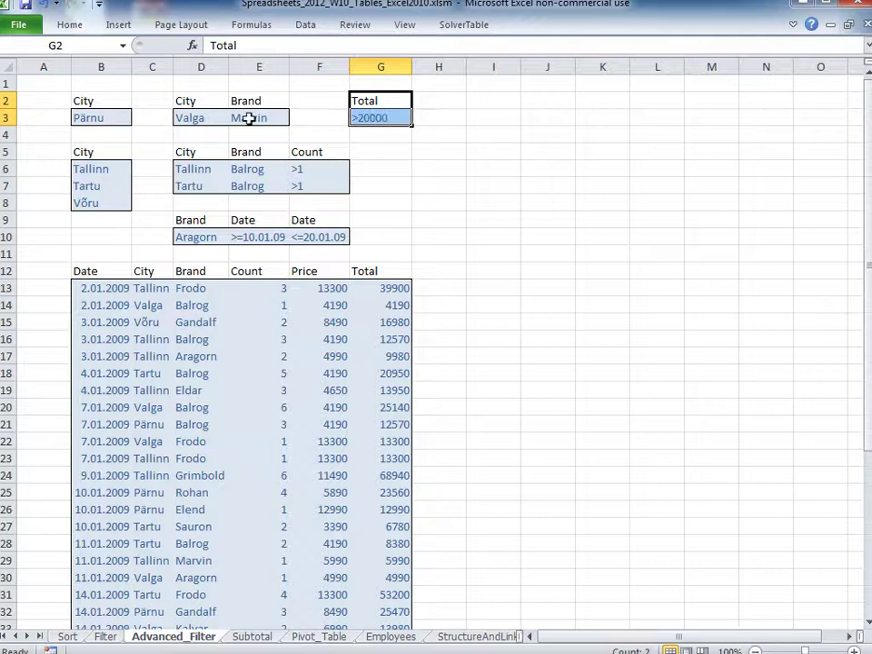
pyautogui.moveTo(99, 151); pyautogui.dragTo(97, 203)
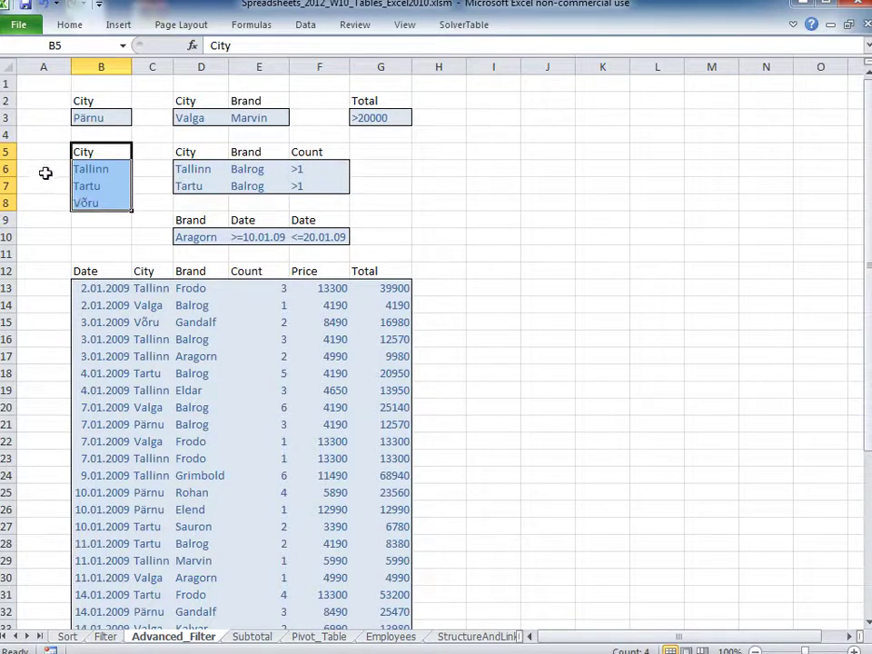
pyautogui.moveTo(46, 172); pyautogui.dragTo(92, 171)
pyautogui.click(95, 170)
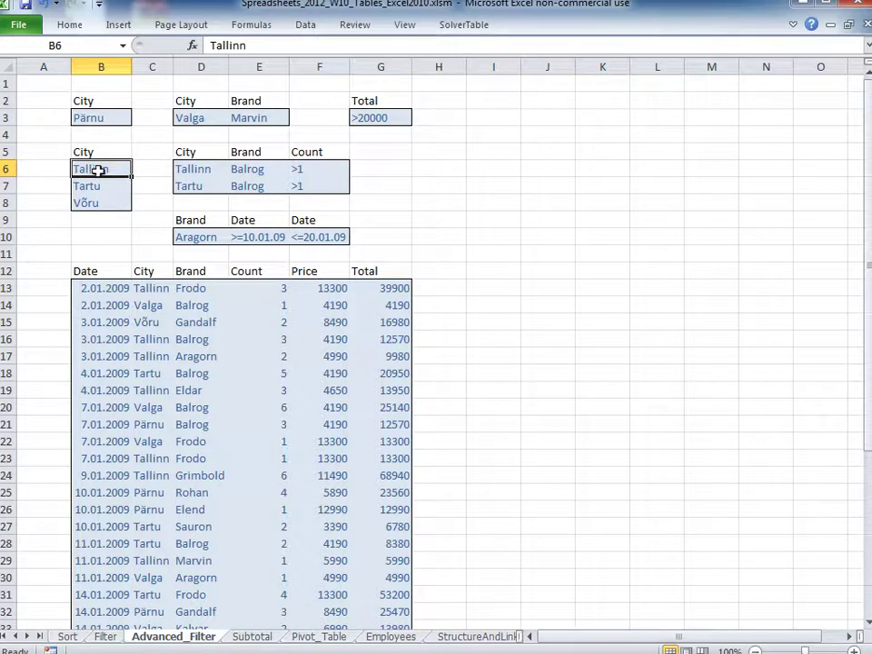
pyautogui.click(101, 185)
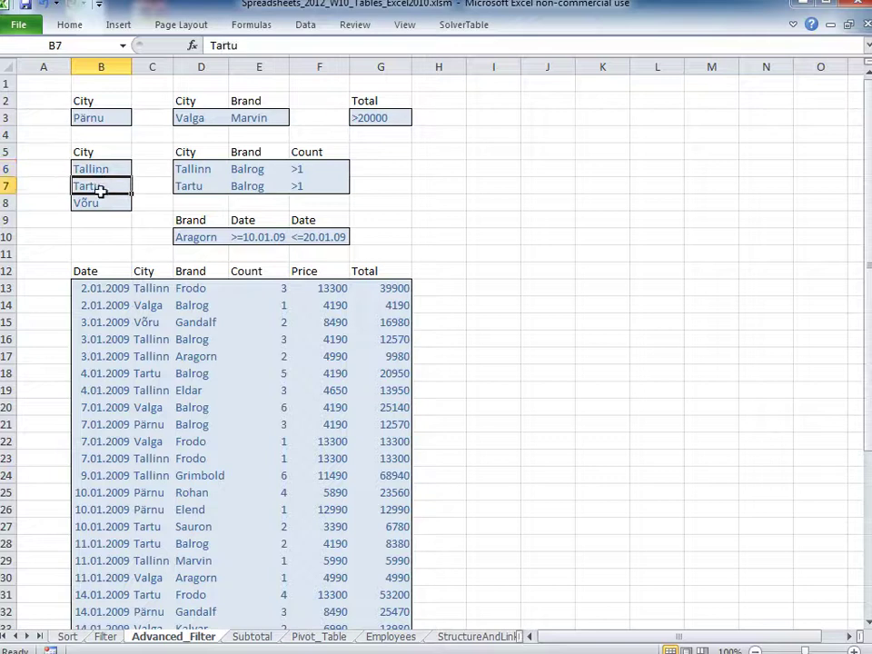
pyautogui.click(101, 203)
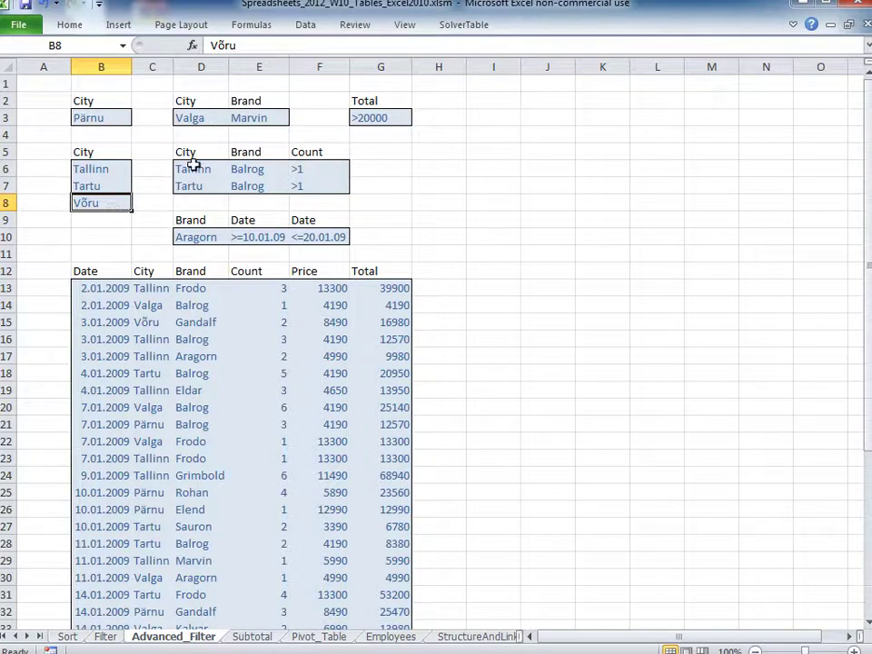
# Examine the two-row City, Brand and Count criteria range and the Brand criteria range with two Date conditions
pyautogui.moveTo(194, 151); pyautogui.dragTo(310, 187)
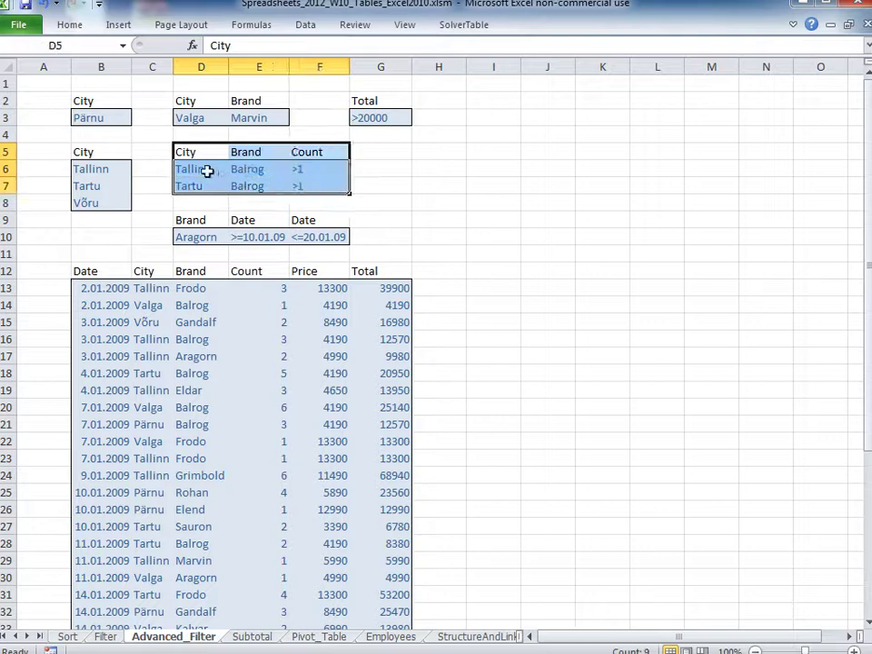
pyautogui.moveTo(193, 152); pyautogui.dragTo(293, 165)
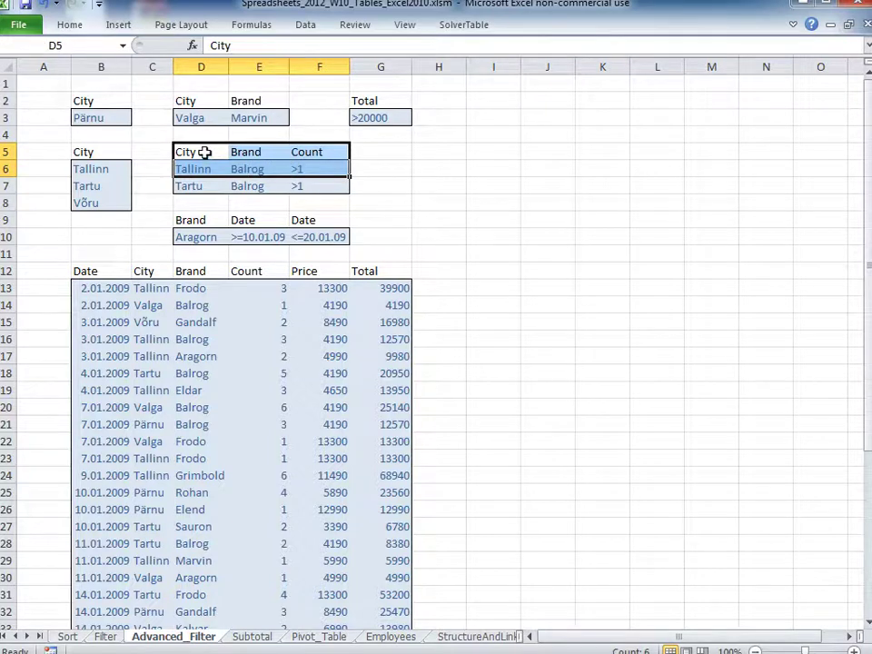
pyautogui.click(208, 156)
pyautogui.moveTo(211, 158); pyautogui.dragTo(298, 185)
pyautogui.moveTo(194, 183); pyautogui.dragTo(314, 185)
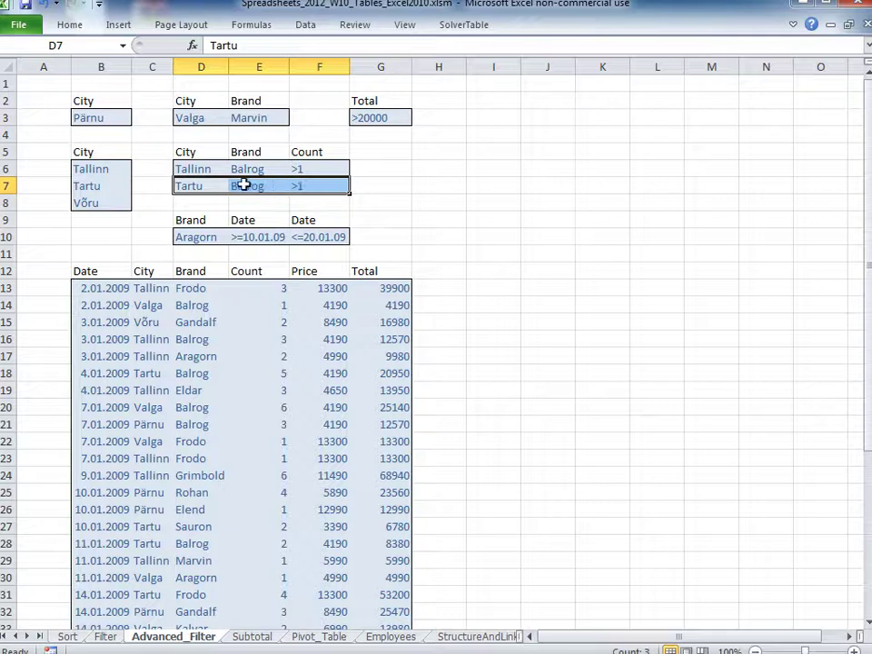
pyautogui.moveTo(194, 169); pyautogui.dragTo(316, 169)
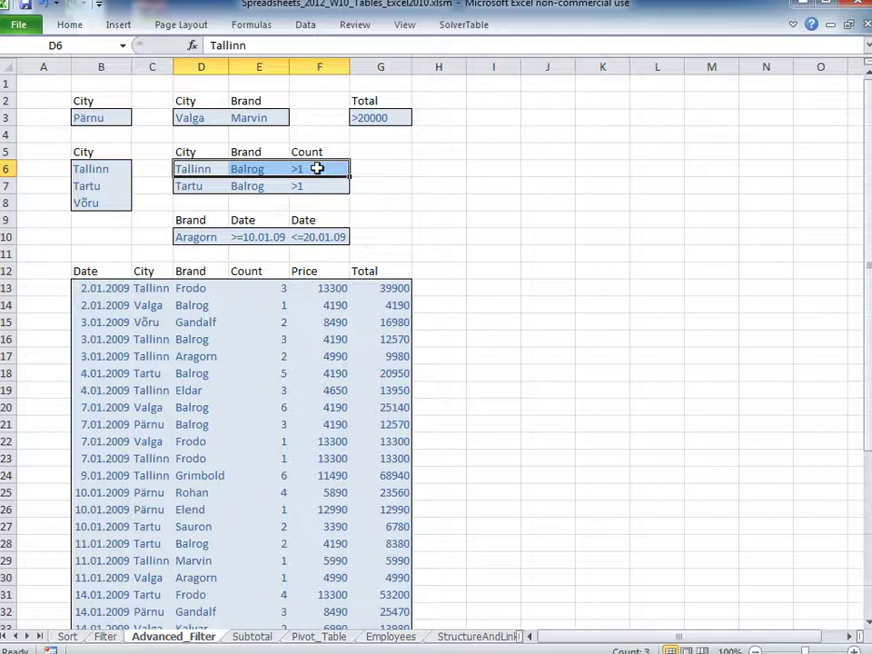
pyautogui.moveTo(206, 220); pyautogui.dragTo(321, 232)
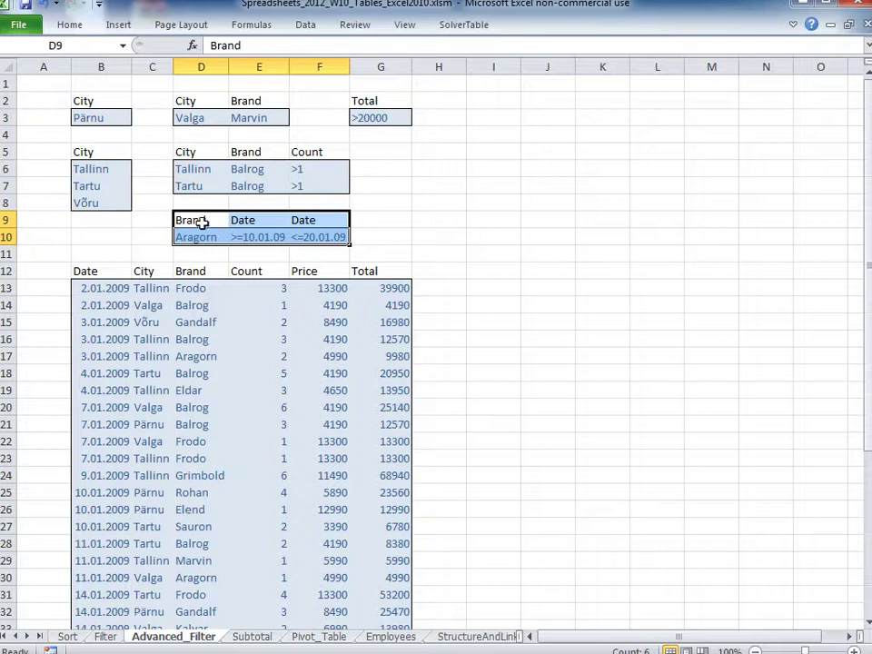
pyautogui.moveTo(202, 222); pyautogui.dragTo(201, 237)
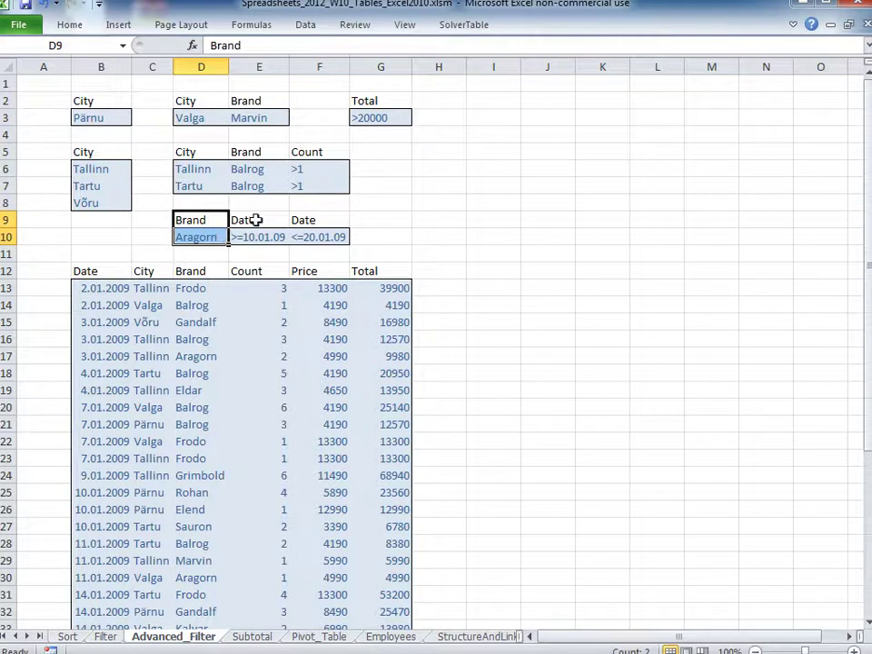
pyautogui.moveTo(256, 220); pyautogui.dragTo(344, 240)
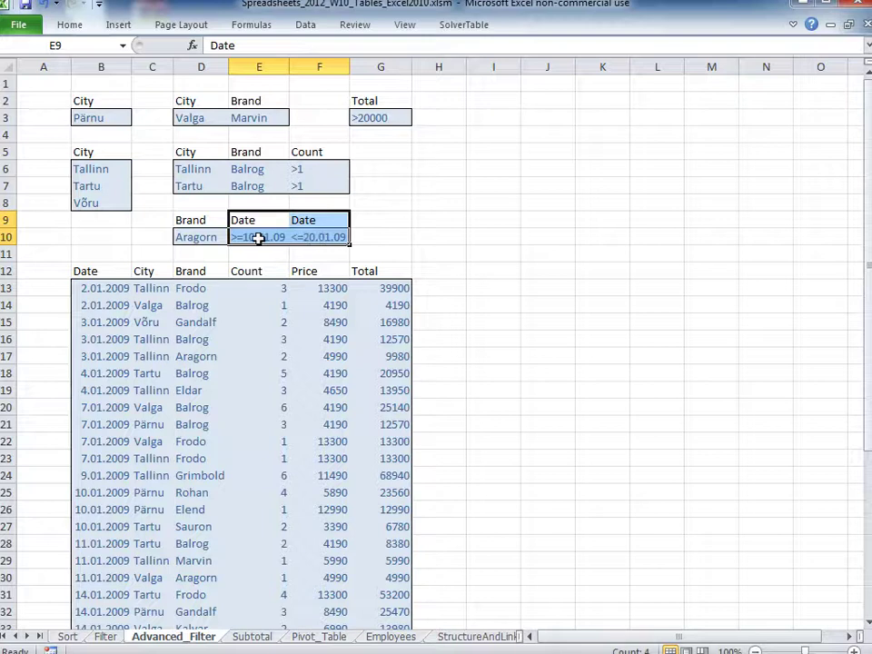
pyautogui.moveTo(205, 236); pyautogui.dragTo(336, 236)
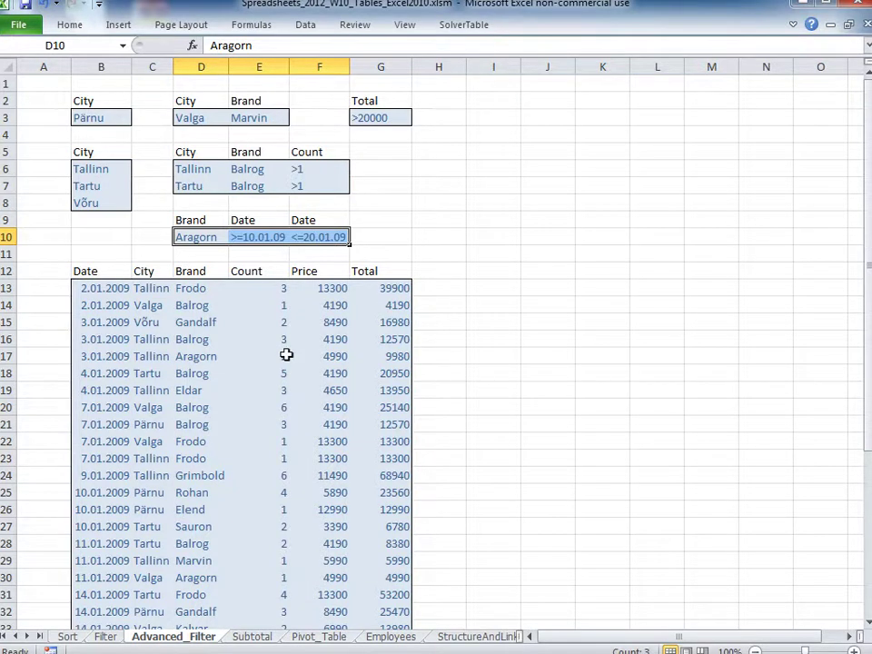
# Start a new criteria range below the data table with the heading City in B48 and Talinn in B49
pyautogui.scroll(-9, 286, 353)
pyautogui.click(109, 434)
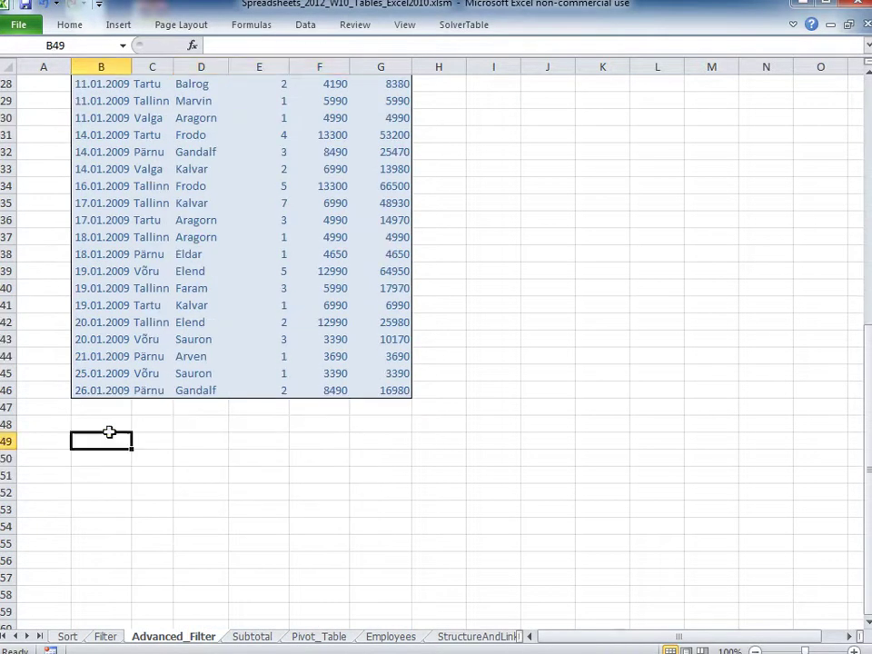
pyautogui.click(109, 423)
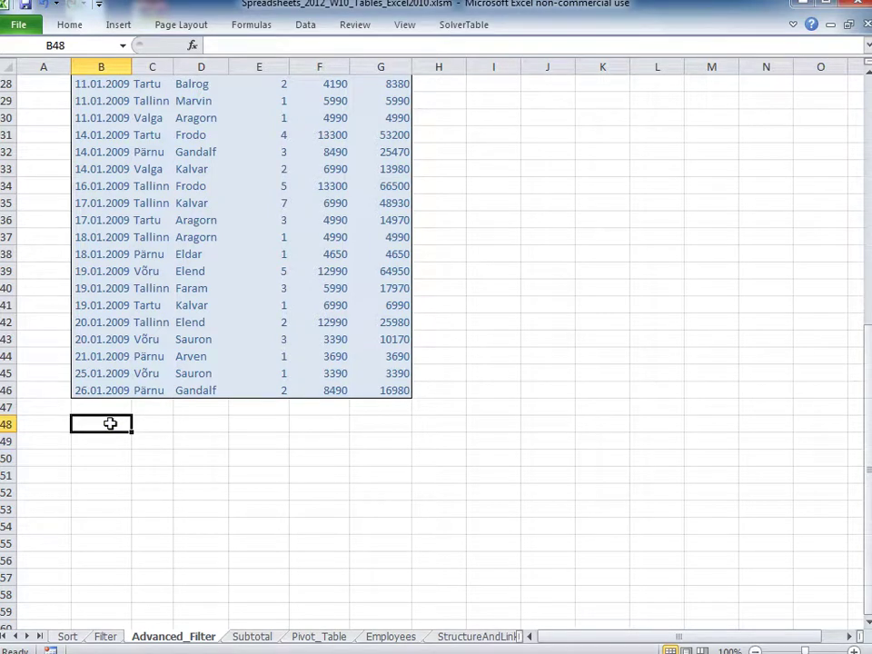
pyautogui.write('Ci')
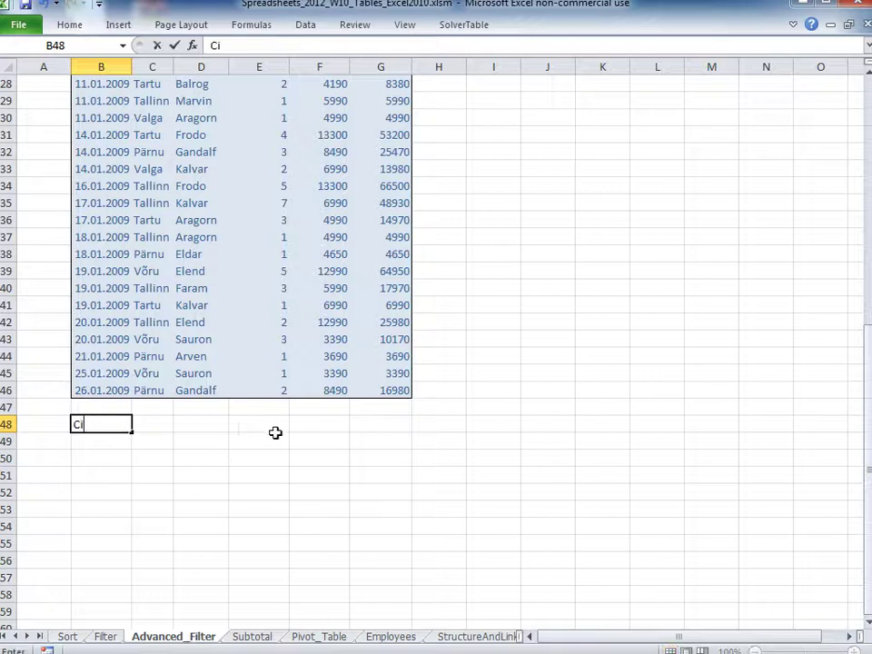
pyautogui.write('ty')
pyautogui.press('Return')
pyautogui.write('T')
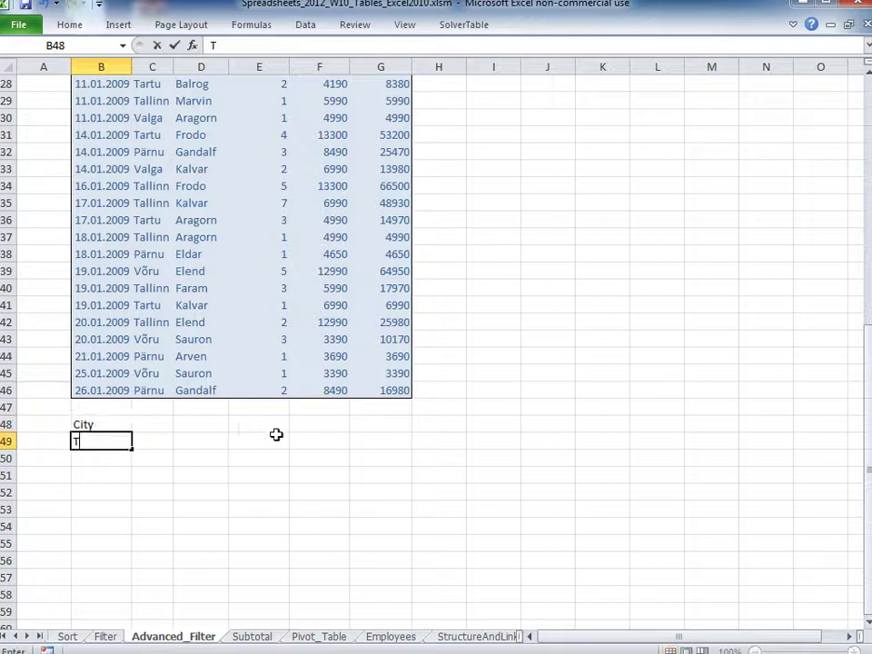
pyautogui.write('alli')
pyautogui.press('BackSpace')
pyautogui.write('n')
pyautogui.press('BackSpace')
pyautogui.press('BackSpace')
pyautogui.write('linn')
pyautogui.press('Tab')
# Add a second criteria column with the heading Brand in C48 and Frodo in C49
pyautogui.press('Up')
pyautogui.write('Br')
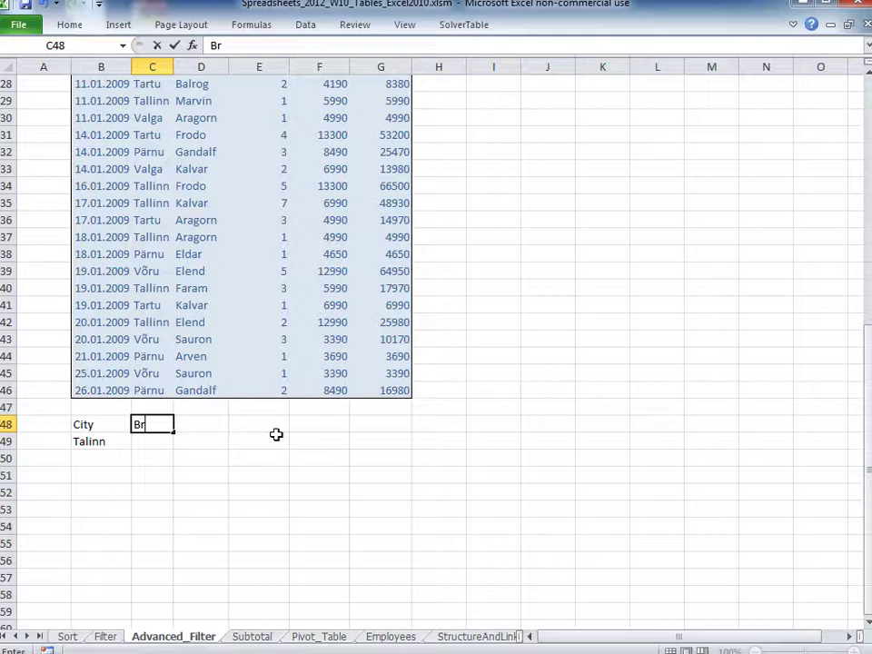
pyautogui.write('and')
pyautogui.press('Return')
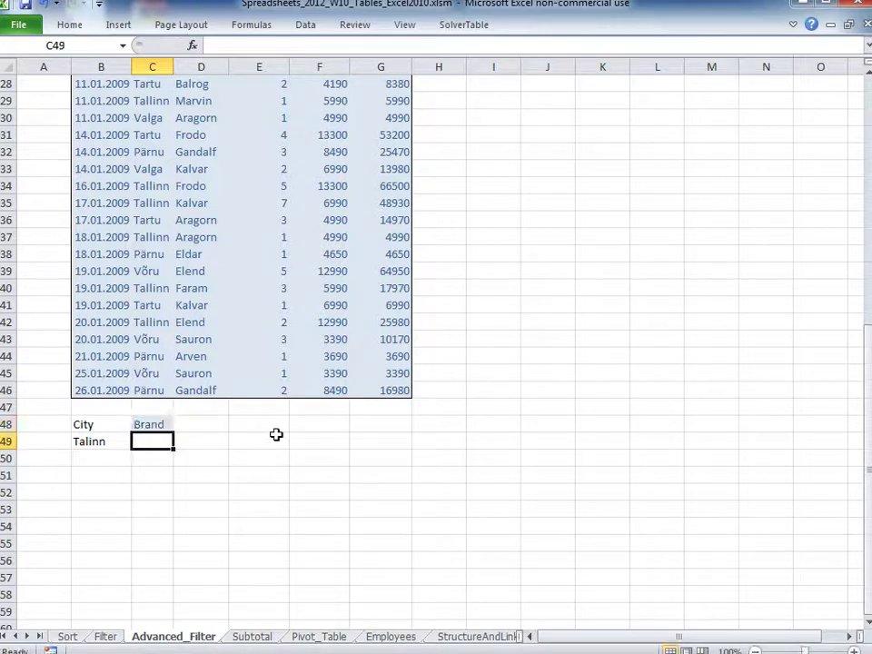
pyautogui.write('B')
pyautogui.press('BackSpace')
pyautogui.press('BackSpace')
pyautogui.write('Frodo')
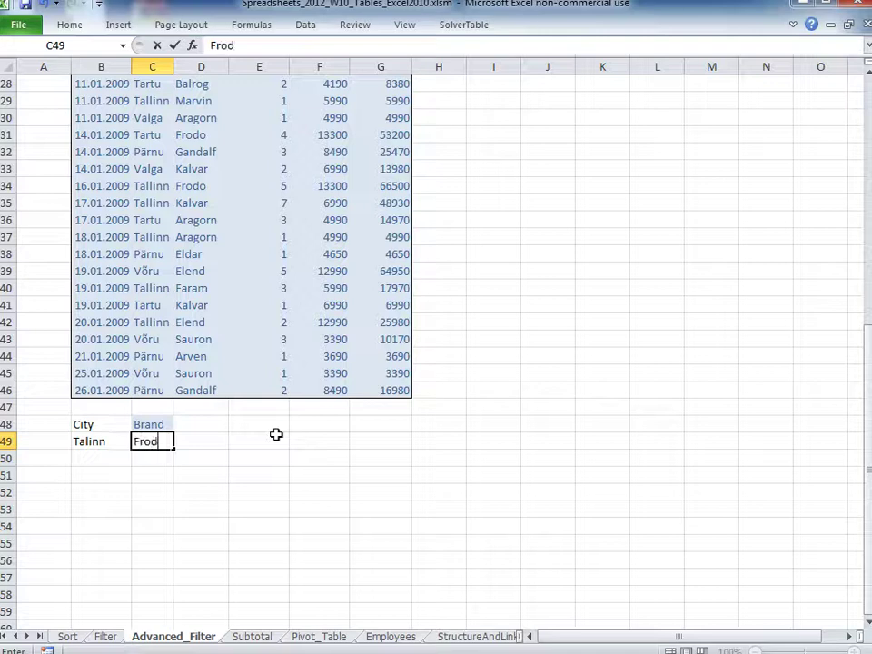
pyautogui.press('Return')
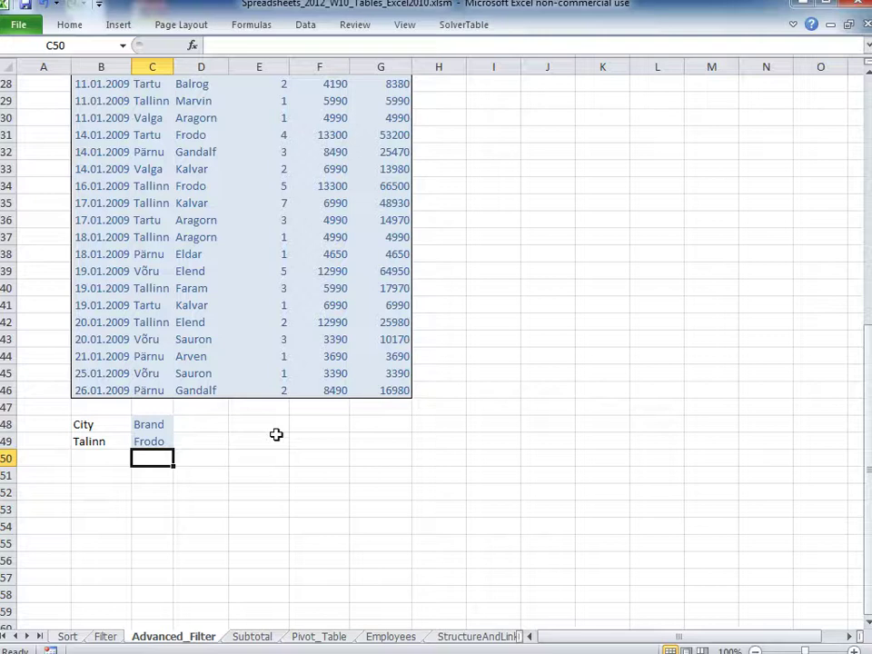
# Copy the data table's City heading from C12 and select the criteria heading in B48 as the destination
pyautogui.doubleClick(164, 424)
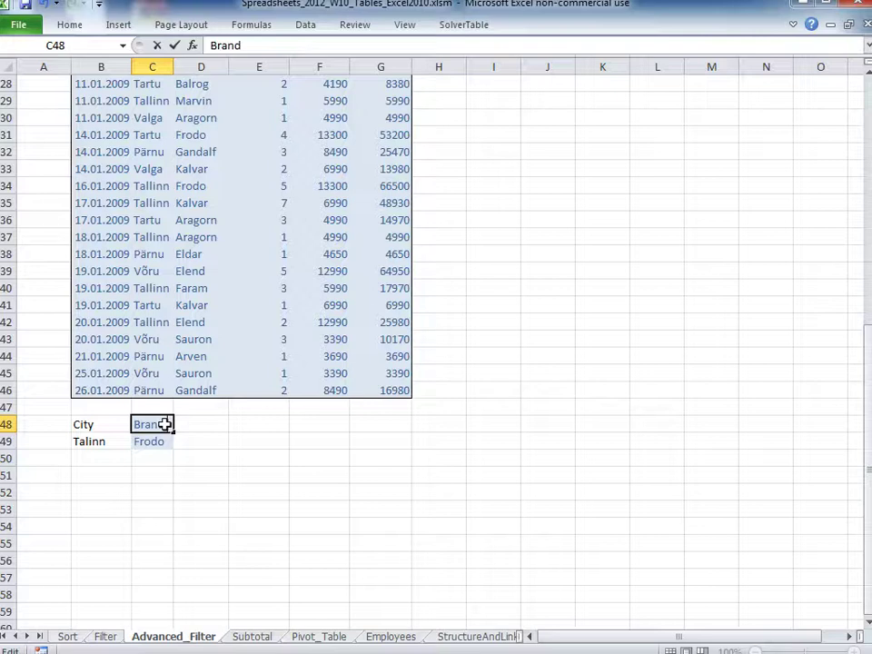
pyautogui.press('Return')
pyautogui.scroll(4, 267, 460)
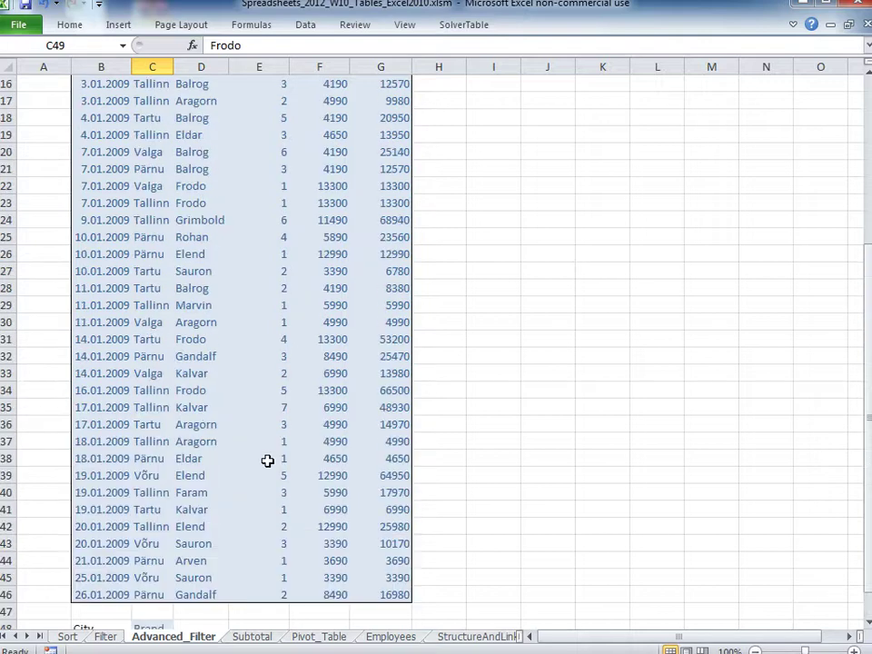
pyautogui.scroll(5, 267, 459)
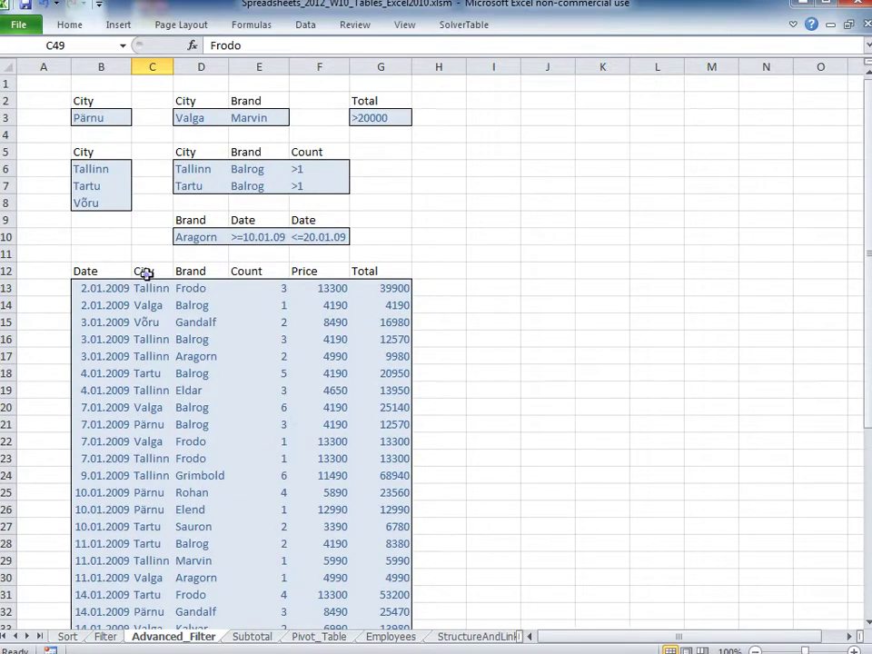
pyautogui.click(146, 273)
pyautogui.hotkey('ctrl', 'c')
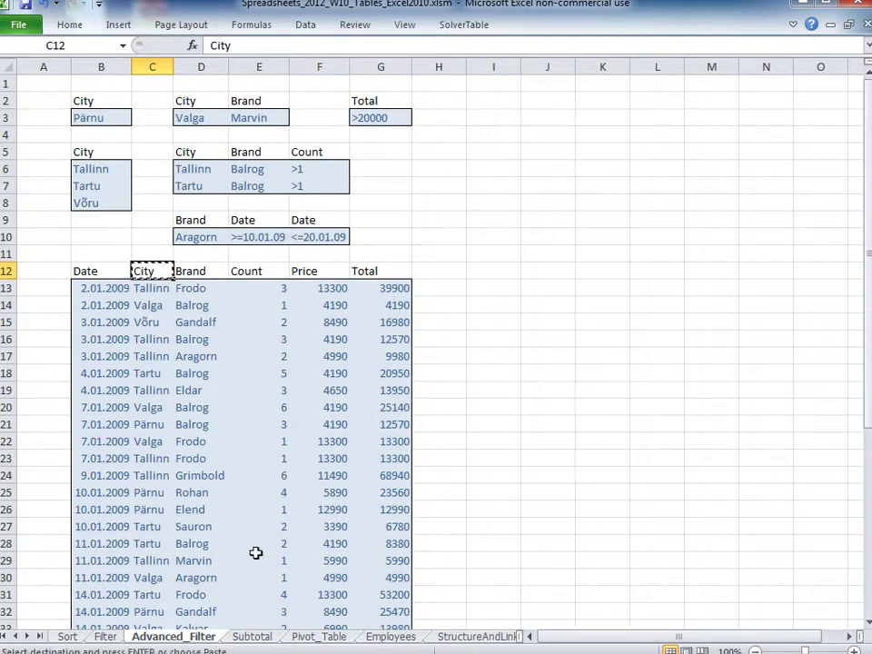
pyautogui.scroll(-8, 256, 553)
pyautogui.click(117, 476)
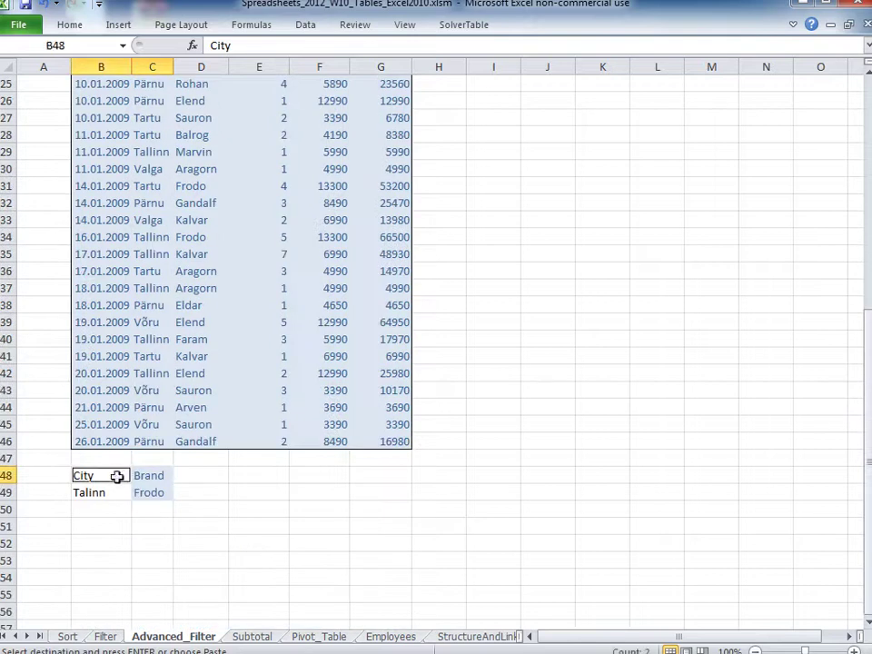
pyautogui.moveTo(168, 503); pyautogui.dragTo(258, 509)
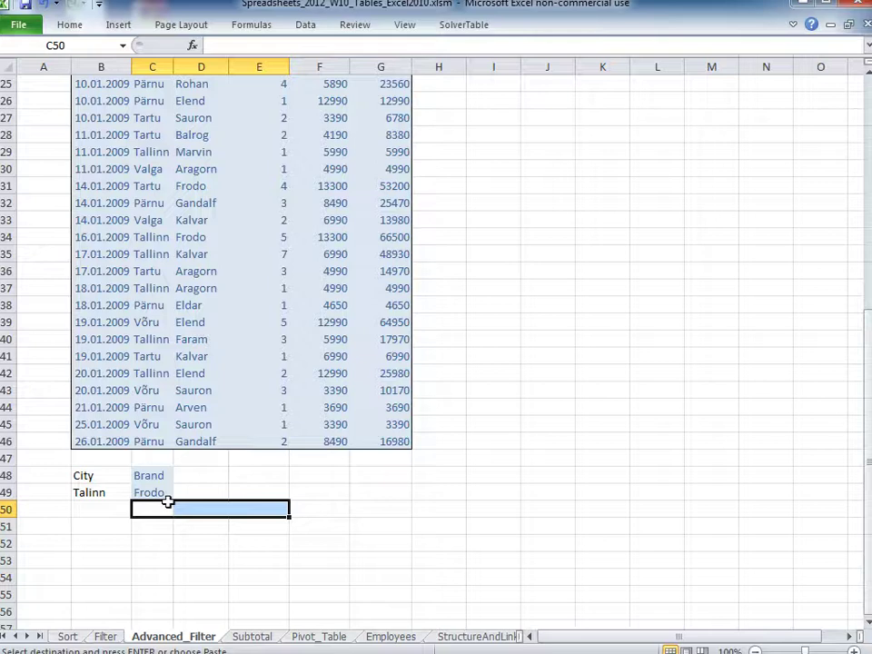
# Correct the city criterion in B49 to Tallinn and add Tartu as a second city in B50
pyautogui.doubleClick(105, 492)
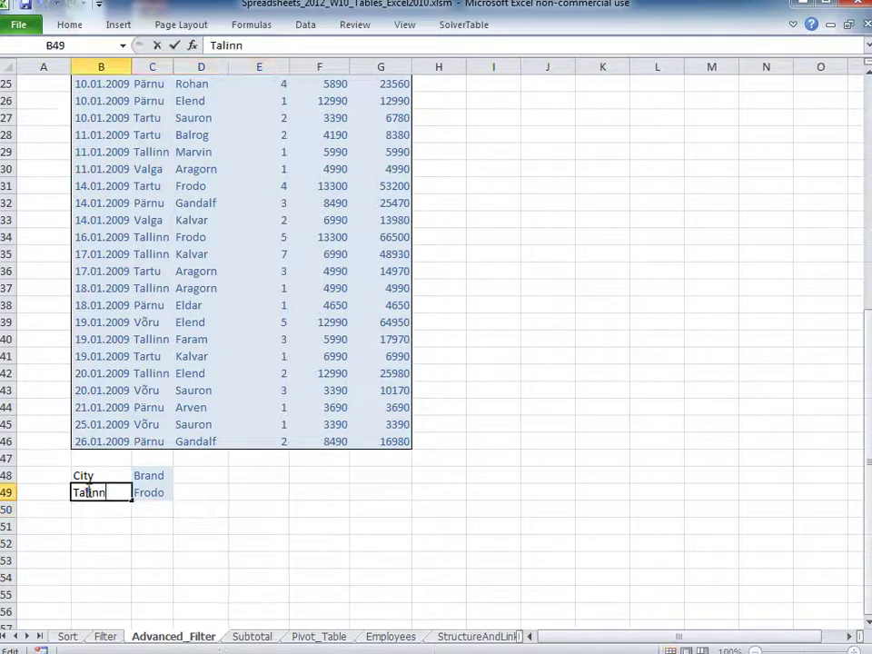
pyautogui.write('l')
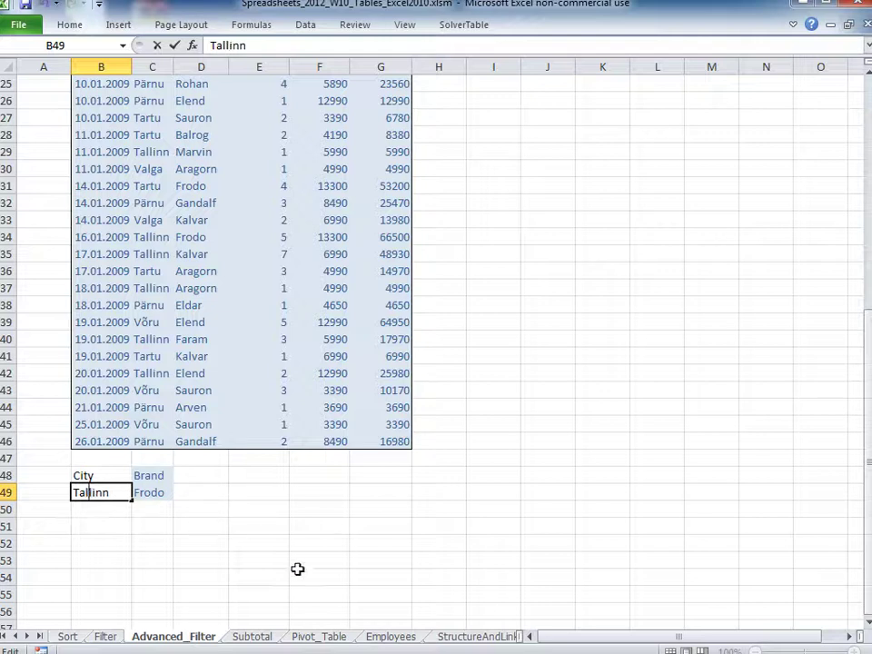
pyautogui.press('Return')
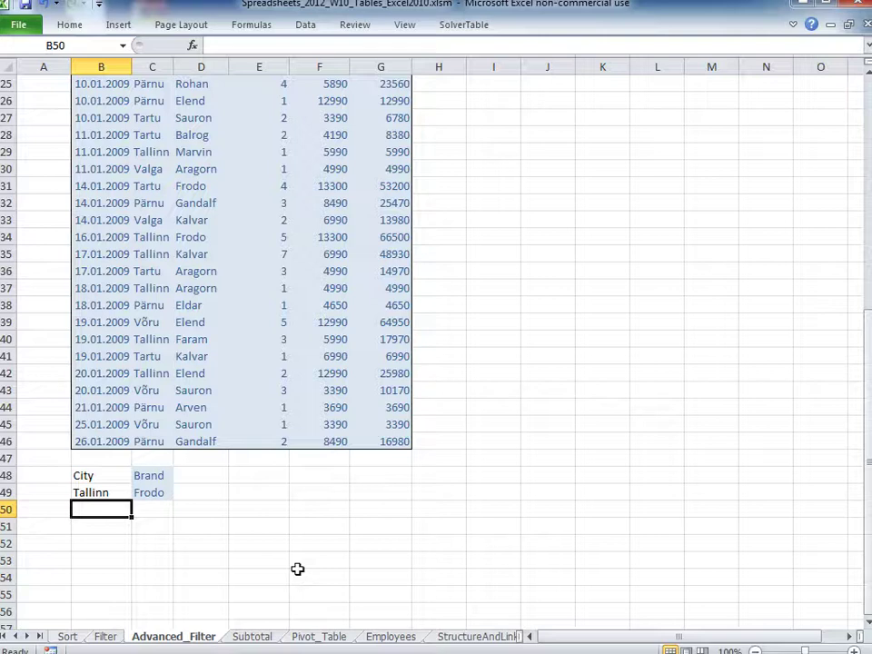
pyautogui.write('Tart')
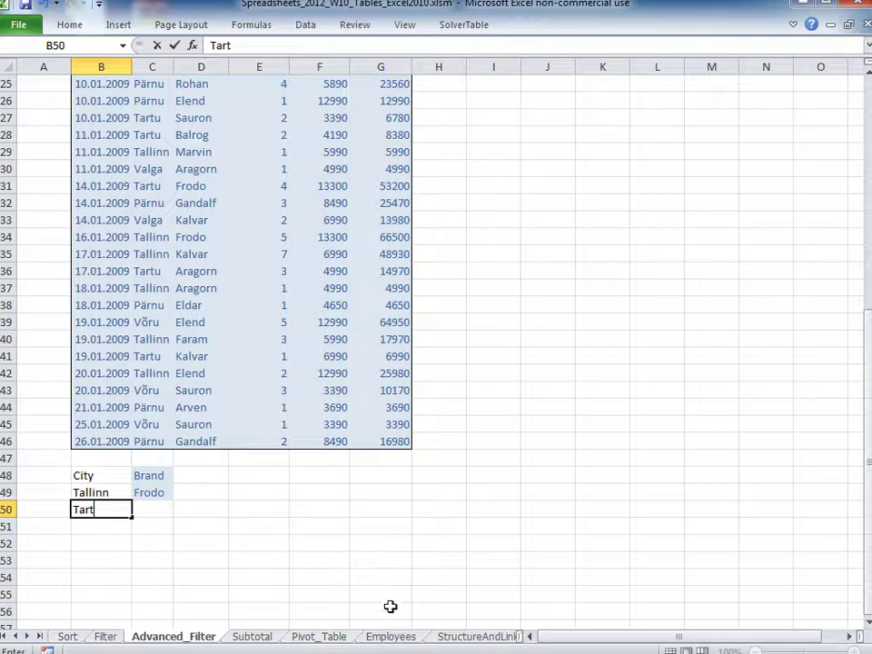
pyautogui.write('u')
pyautogui.press('Return')
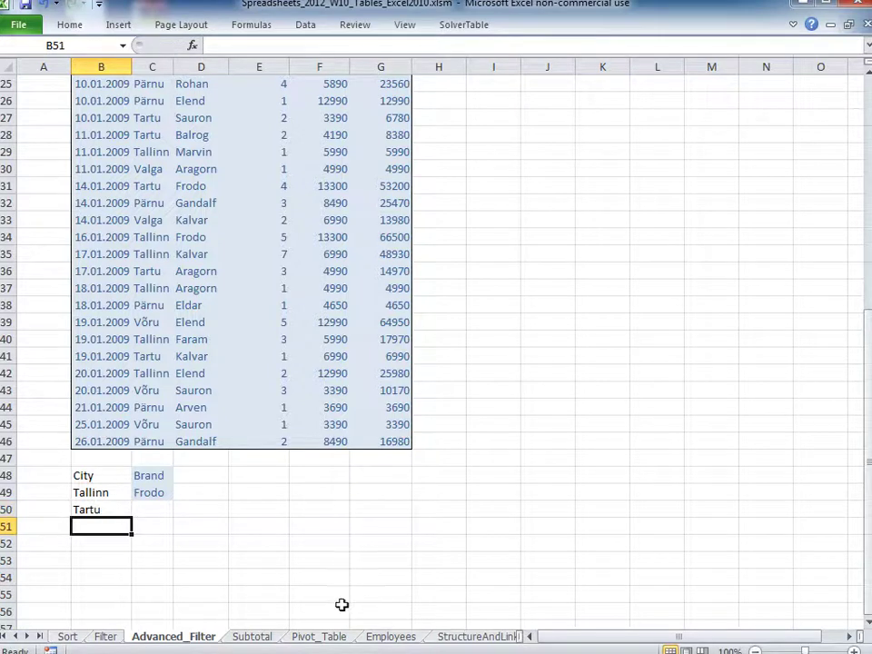
pyautogui.moveTo(105, 492); pyautogui.dragTo(144, 489)
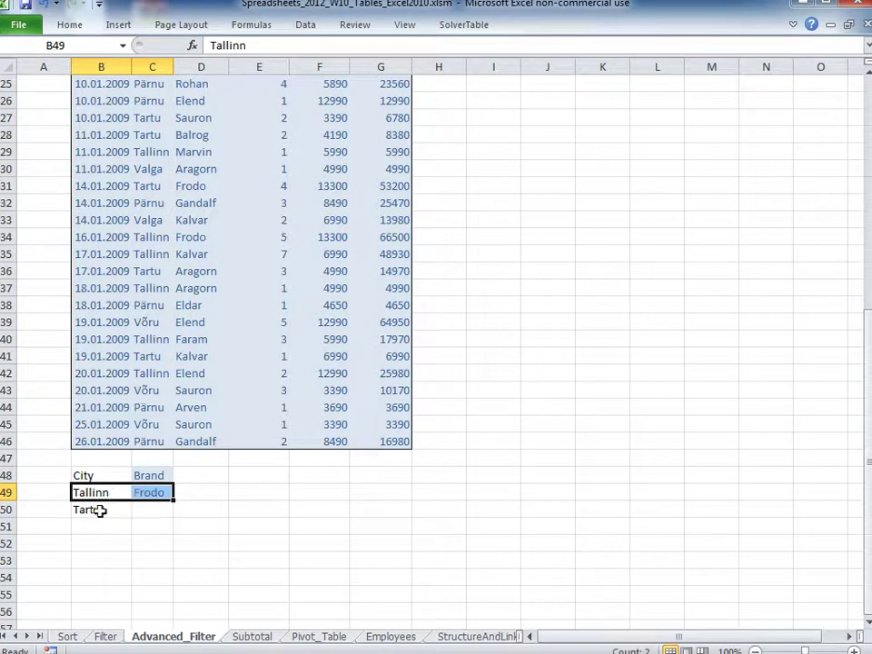
# Open the Advanced Filter for the sales table B12:G46 and set it to copy the results to another location
pyautogui.moveTo(100, 511); pyautogui.dragTo(149, 509)
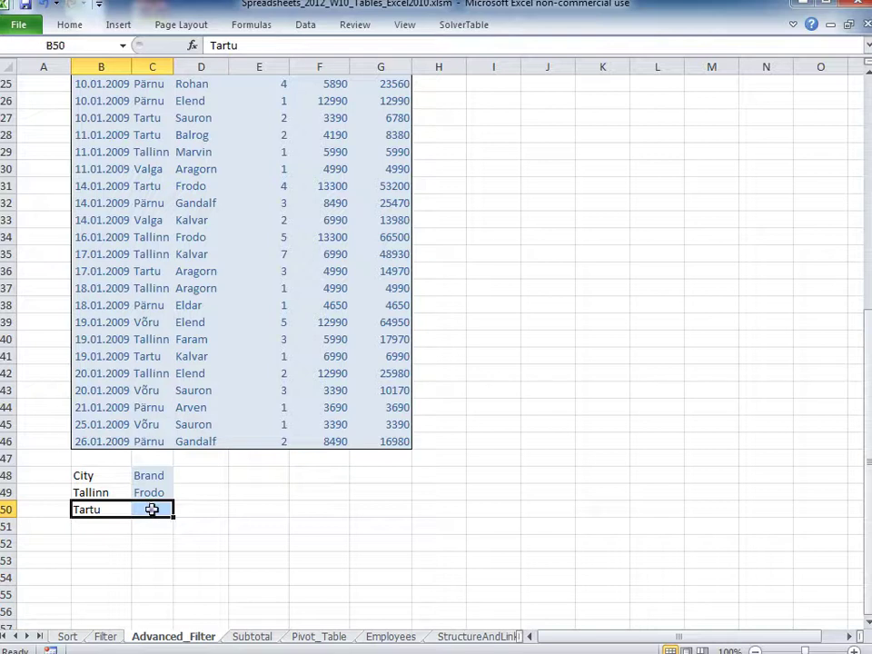
pyautogui.click(151, 509)
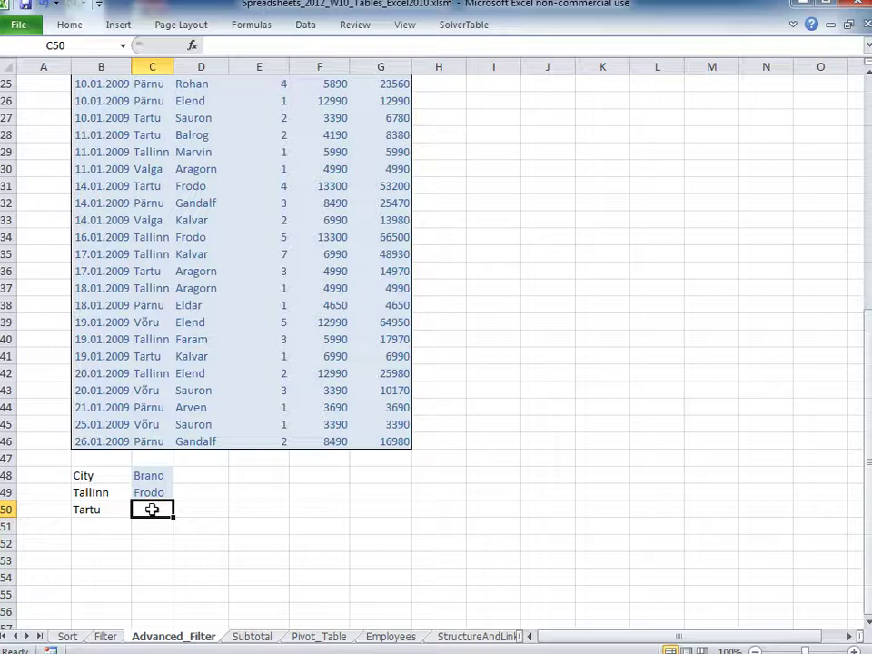
pyautogui.click(245, 376)
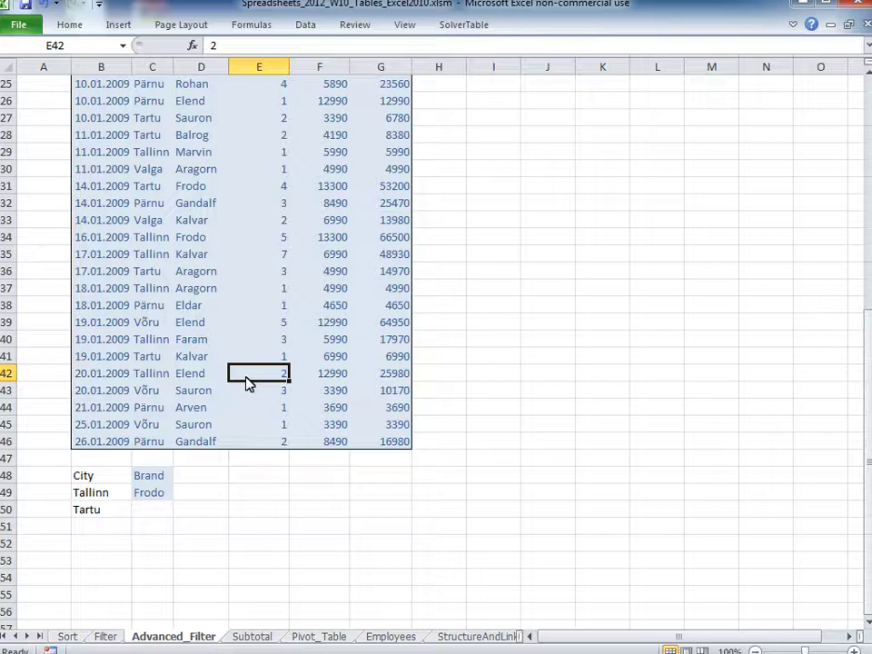
pyautogui.click(303, 26)
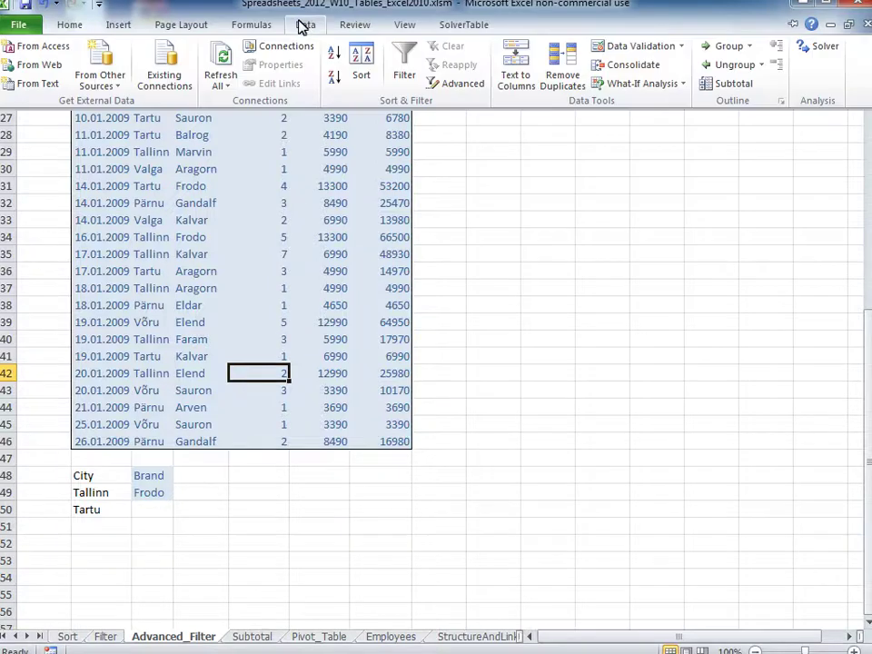
pyautogui.click(461, 92)
pyautogui.scroll(-3, 487, 235)
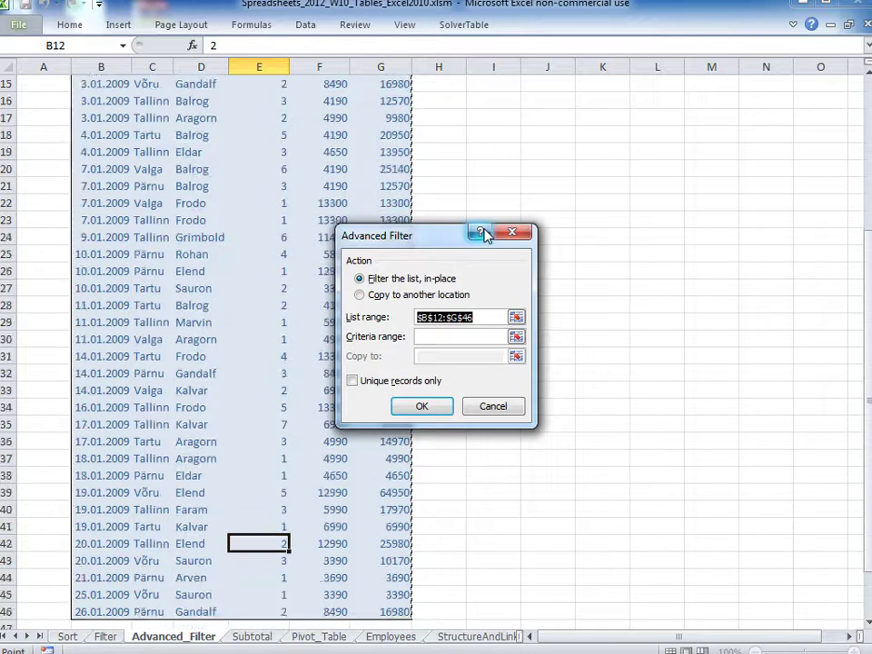
pyautogui.scroll(-1, 486, 235)
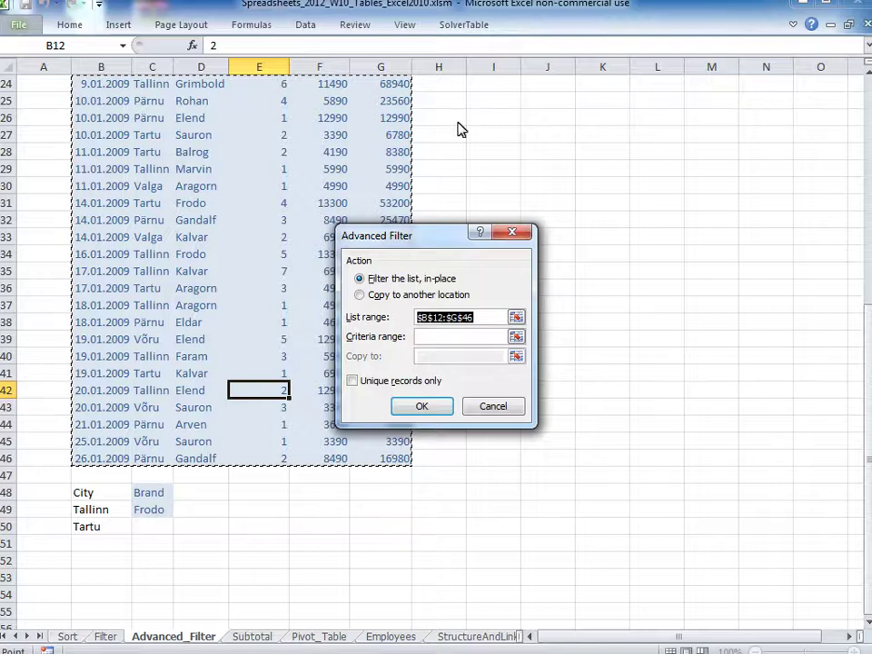
pyautogui.scroll(5, 580, 257)
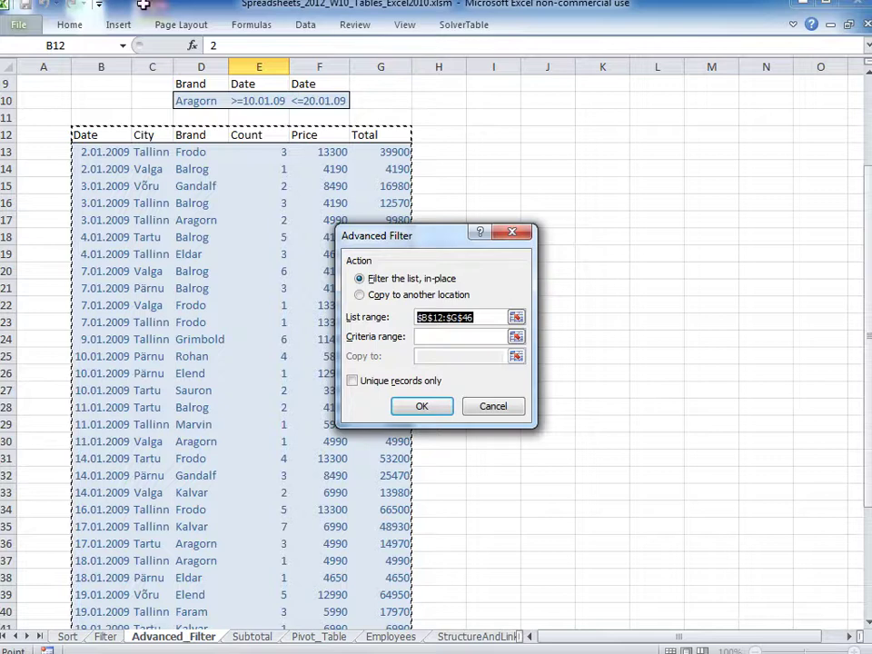
pyautogui.scroll(-5, 581, 257)
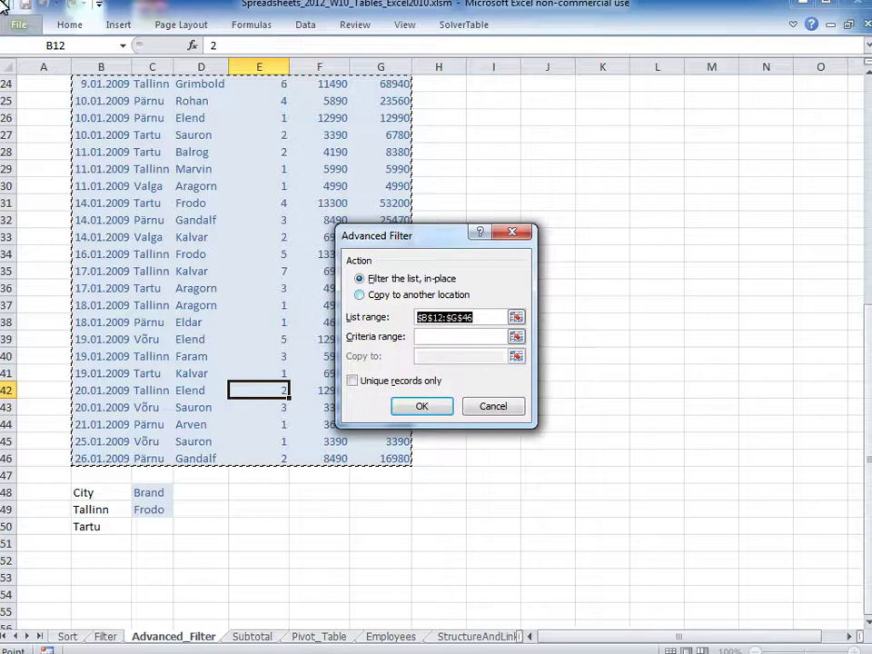
pyautogui.click(383, 295)
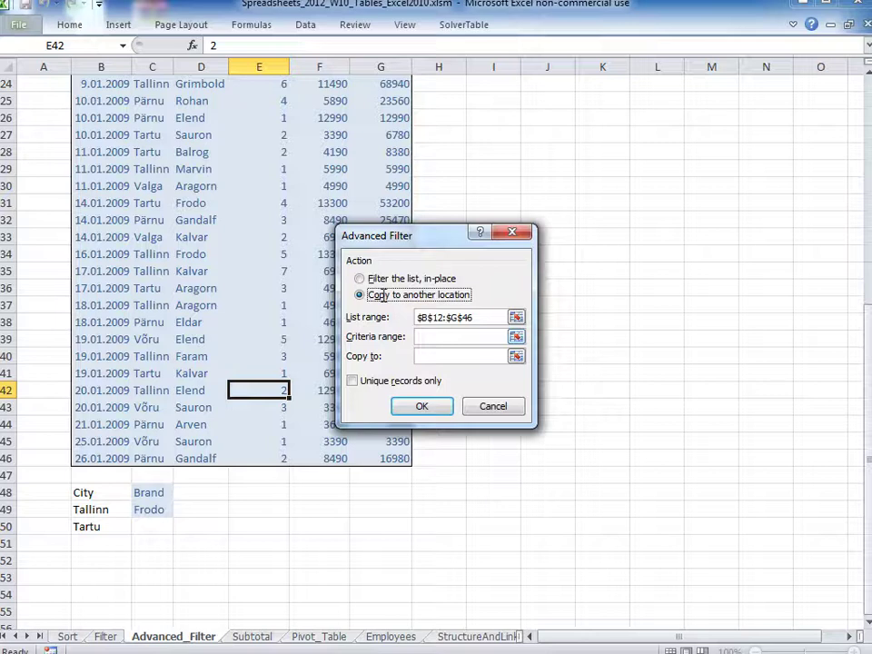
# Use B48:C50 as the criteria range and B52 as the output location, and run the advanced filter
pyautogui.click(439, 336)
pyautogui.moveTo(84, 492); pyautogui.dragTo(147, 526)
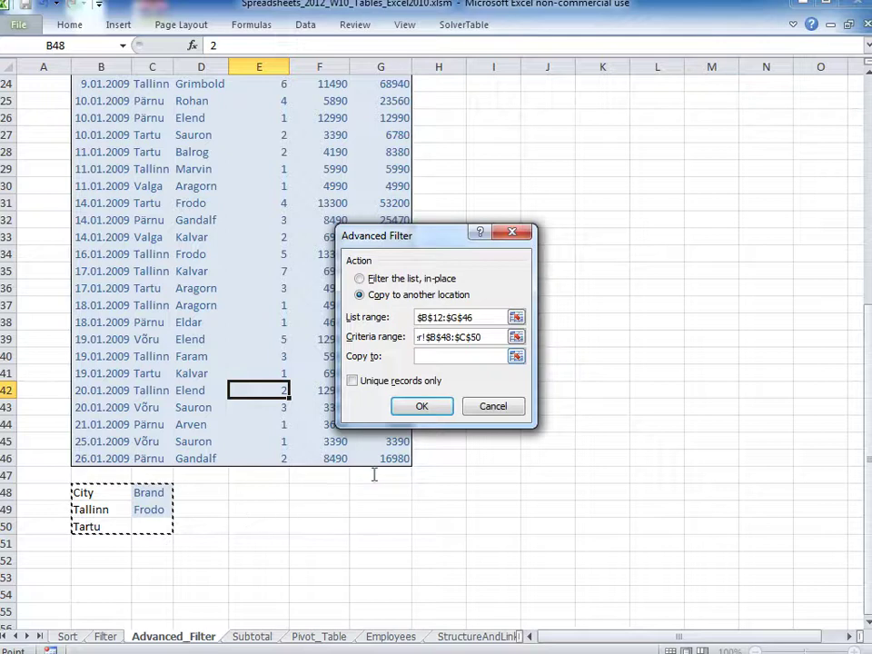
pyautogui.click(430, 357)
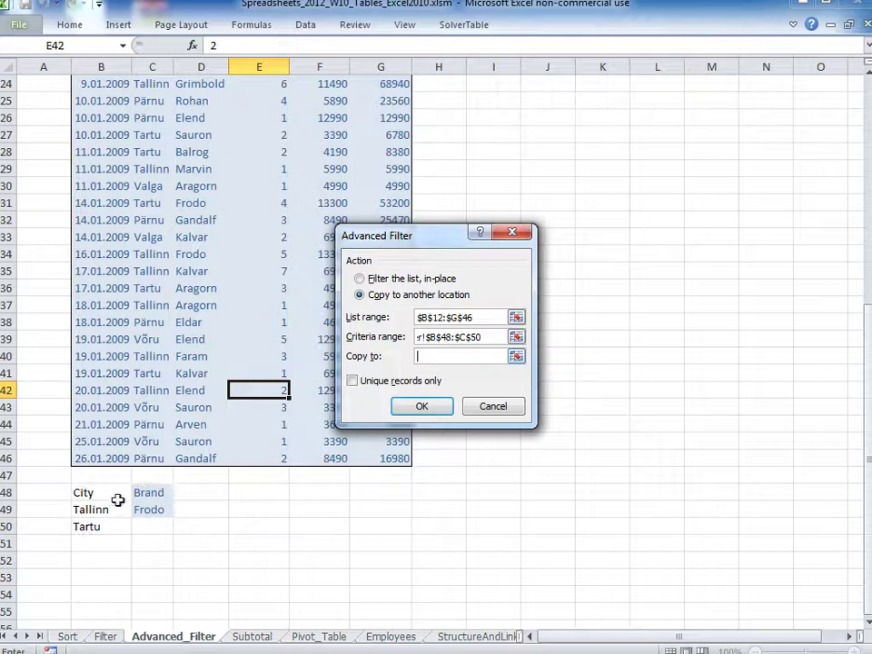
pyautogui.click(110, 568)
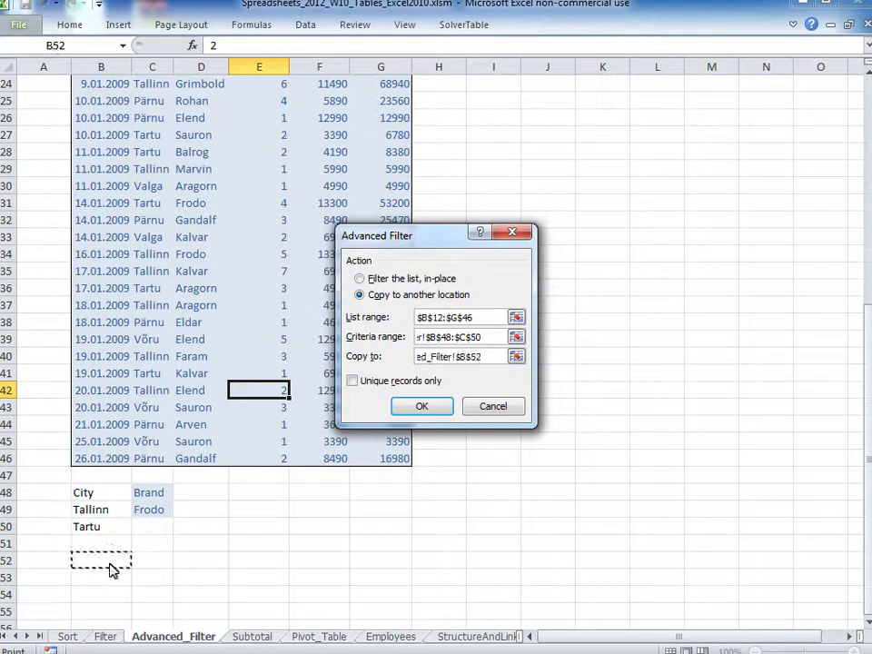
pyautogui.click(420, 410)
pyautogui.scroll(-5, 391, 499)
pyautogui.scroll(1, 391, 500)
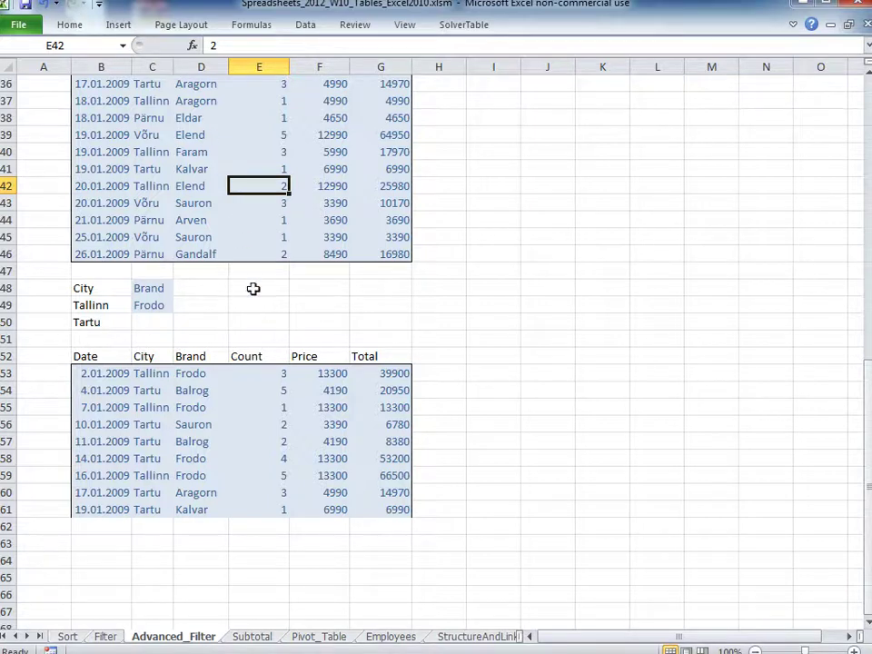
# Start a second criteria range below the filtered results with the heading City in B63, Tallinn in B64 and Tartu in B65
pyautogui.scroll(-2, 273, 539)
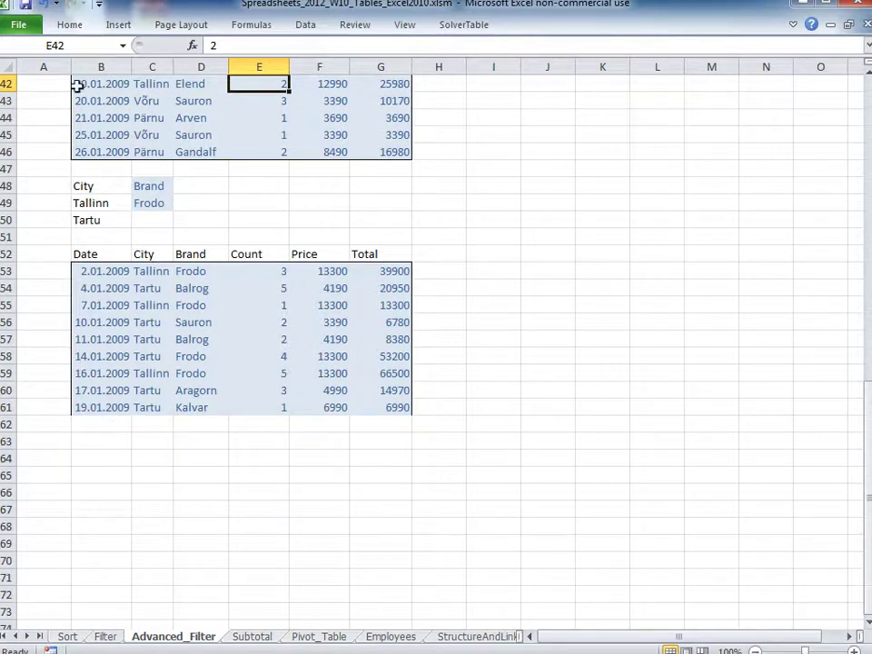
pyautogui.click(112, 443)
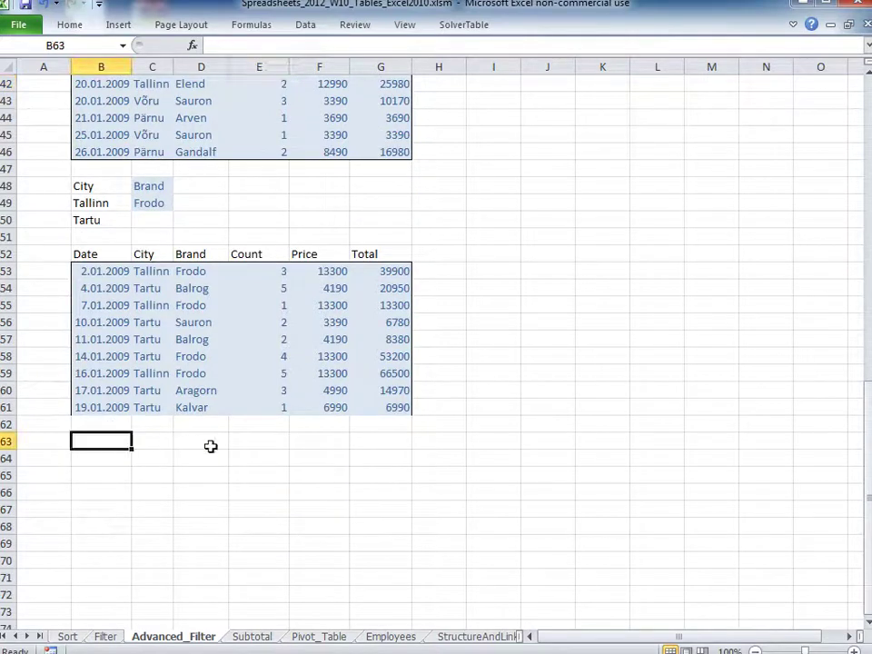
pyautogui.write('City')
pyautogui.press('Return')
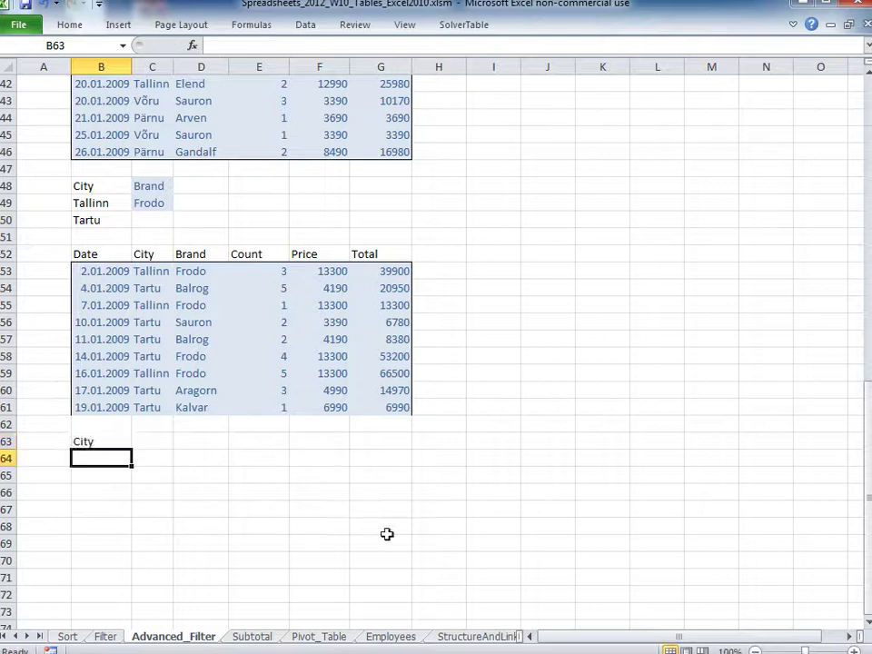
pyautogui.write('Tallinn')
pyautogui.press('Return')
pyautogui.write('Tartu')
pyautogui.press('Return')
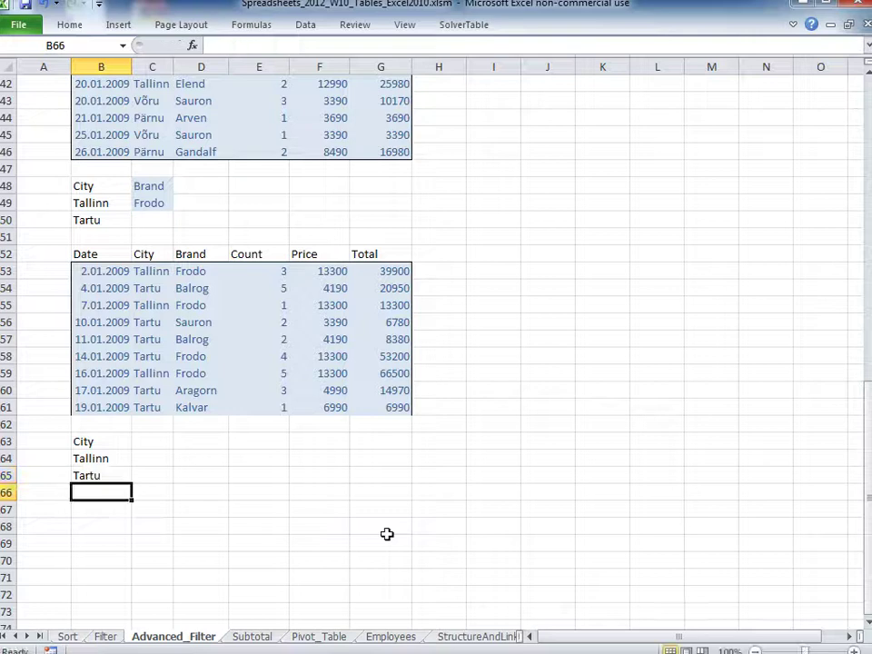
# Add a criteria column with the heading Brand in C63, Aragorn in C64 and Frodo in C65
pyautogui.press('Up')
pyautogui.press('Right')
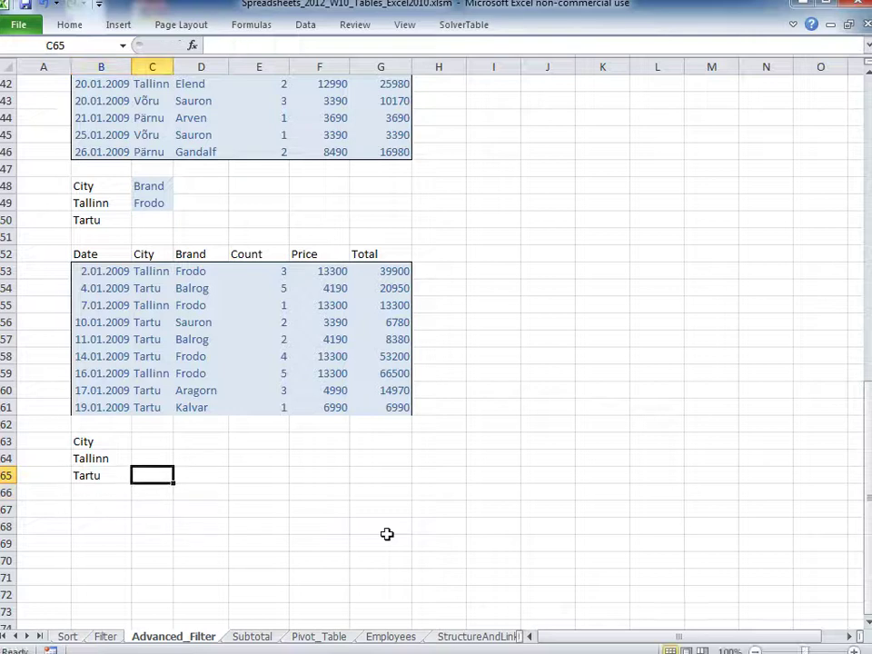
pyautogui.press('Up')
pyautogui.press('Up')
pyautogui.write('B')
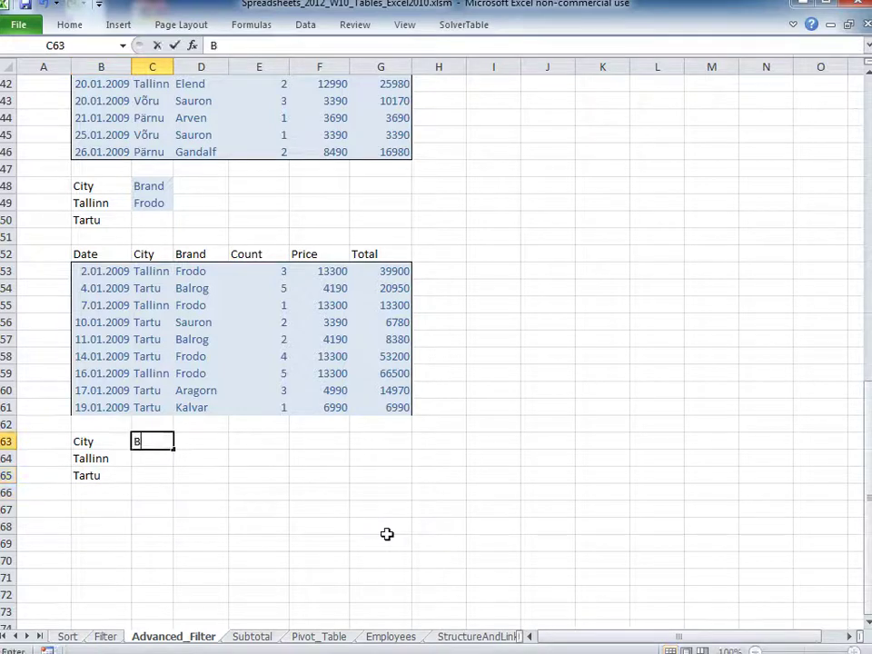
pyautogui.write('rand')
pyautogui.press('Return')
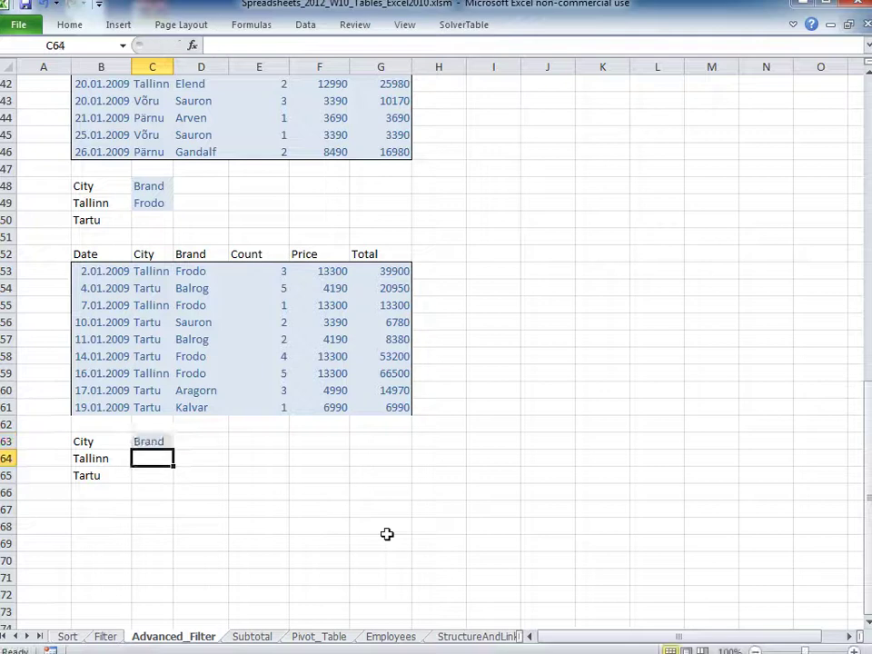
pyautogui.write('Aragorn')
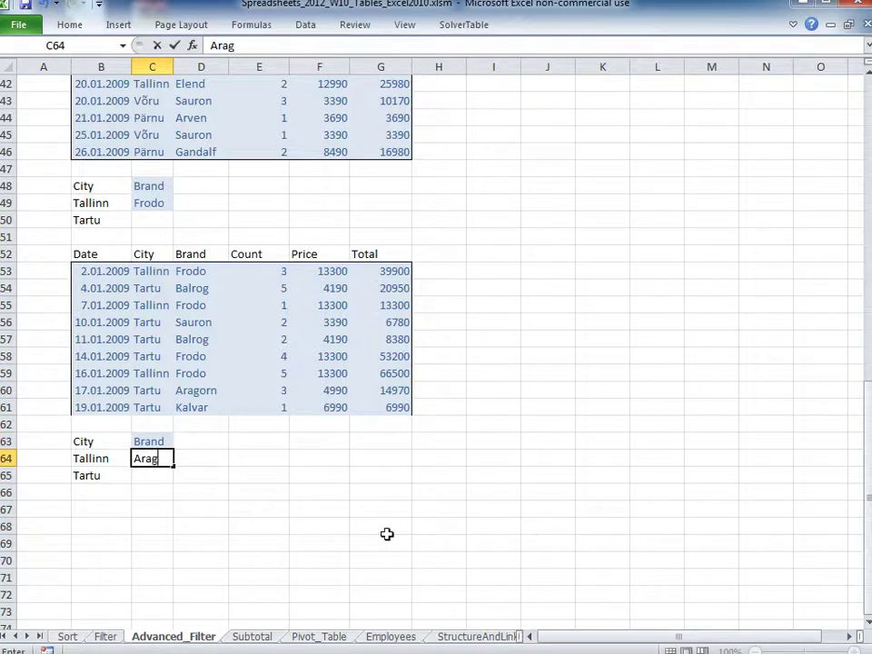
pyautogui.press('Return')
pyautogui.write('Frodo')
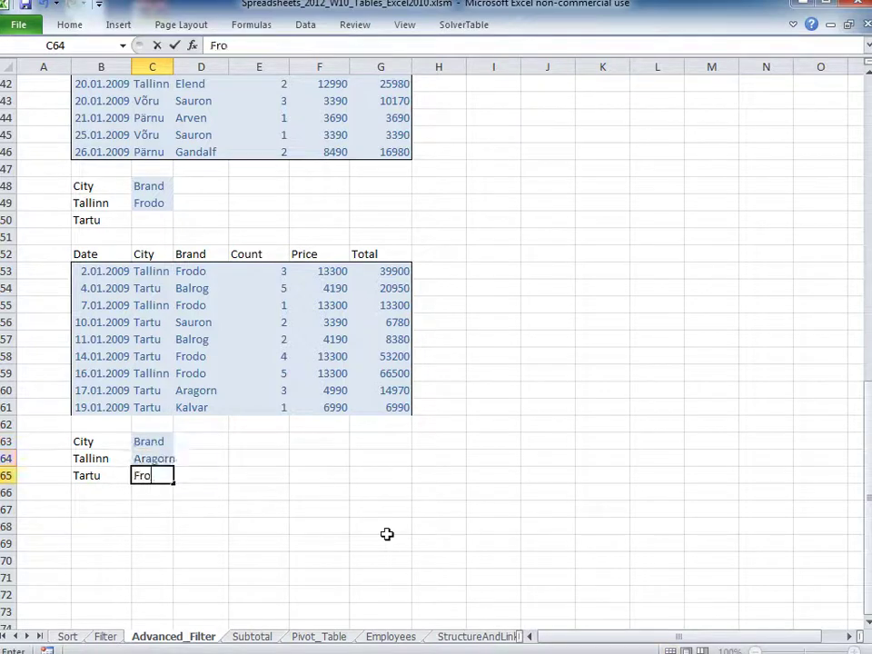
pyautogui.press('Return')
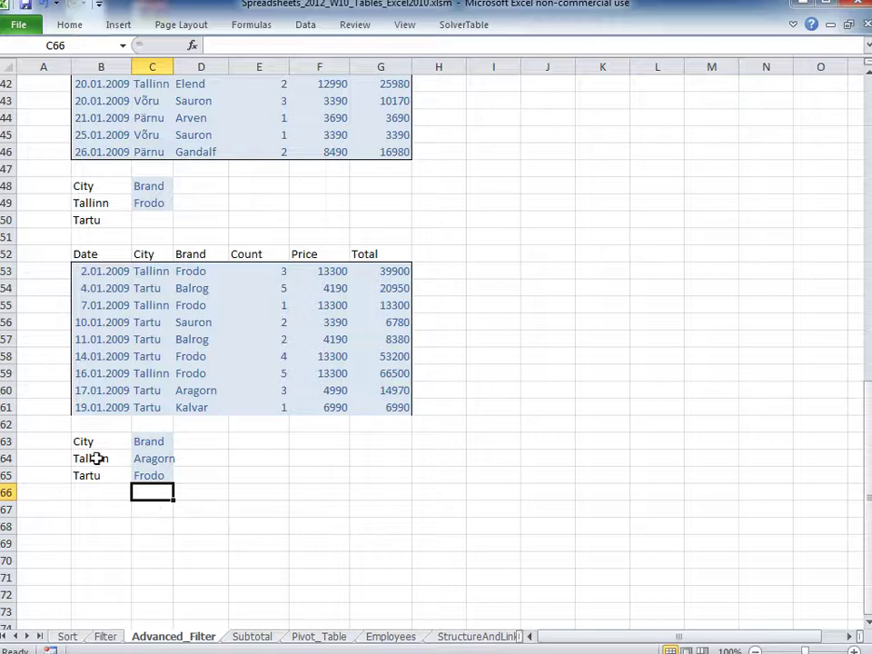
# Add a third criteria row pairing Tartu in B66 with Aragorn in C66
pyautogui.moveTo(96, 459); pyautogui.dragTo(169, 458)
pyautogui.moveTo(106, 478); pyautogui.dragTo(142, 473)
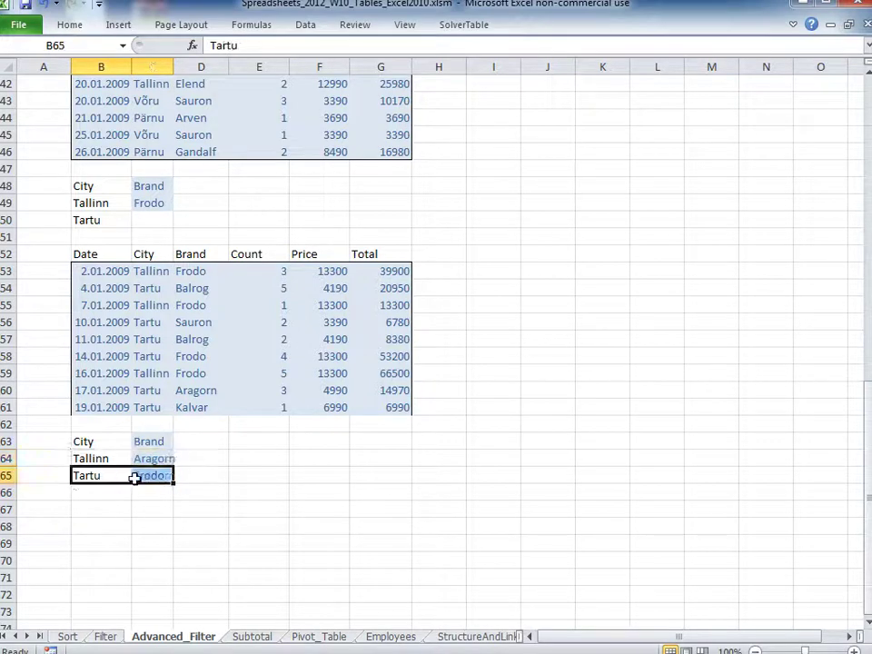
pyautogui.click(106, 493)
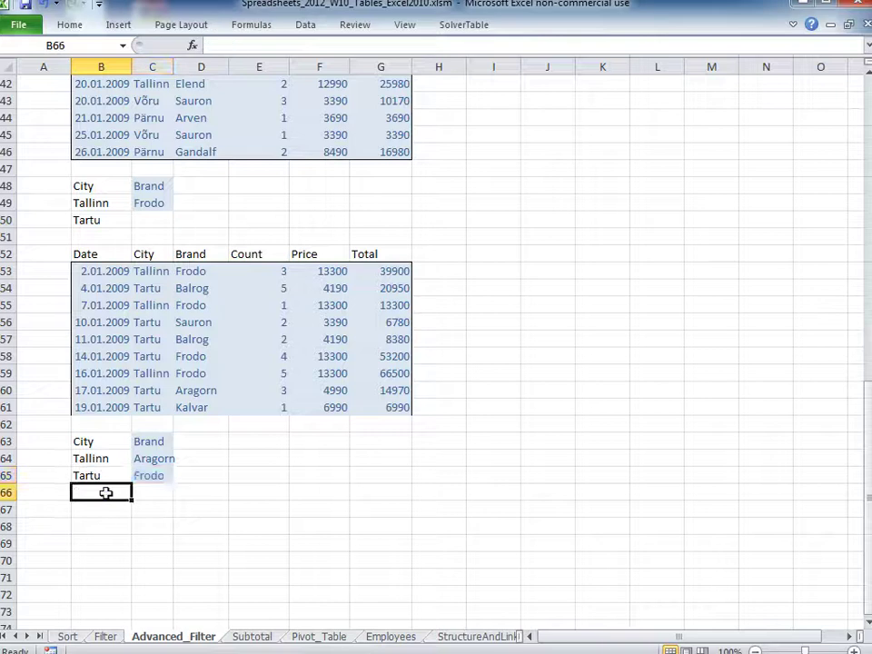
pyautogui.write('Tartu')
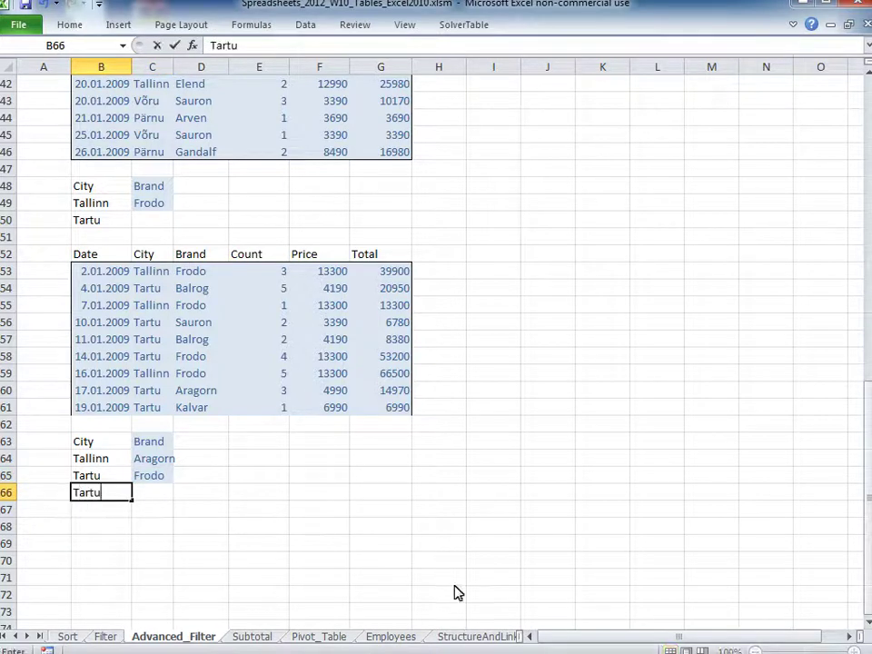
pyautogui.press('Tab')
pyautogui.write('A')
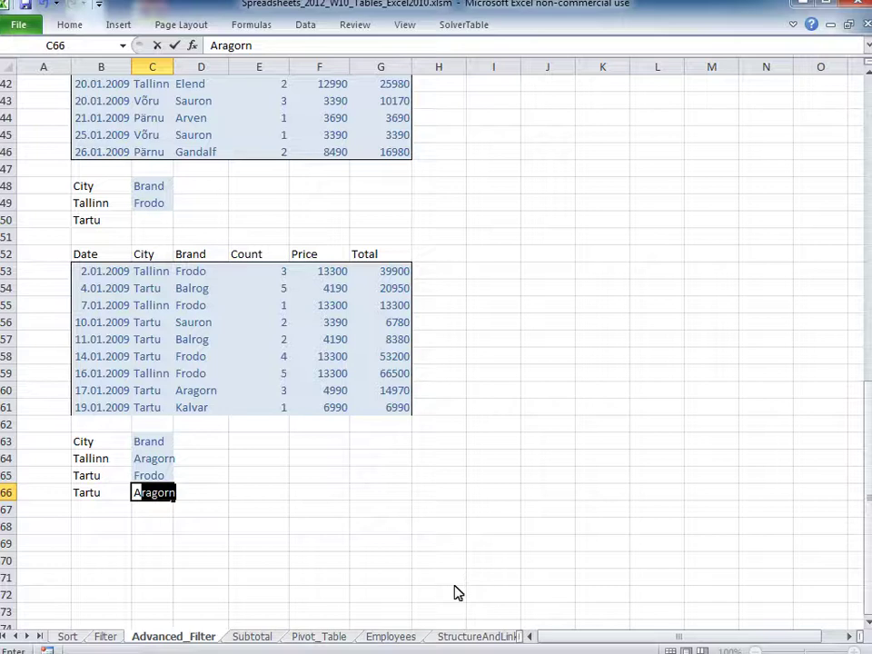
pyautogui.press('Return')
# Add a fourth criteria row pairing Tallinn in B67 with Frodo in C67
pyautogui.write('T')
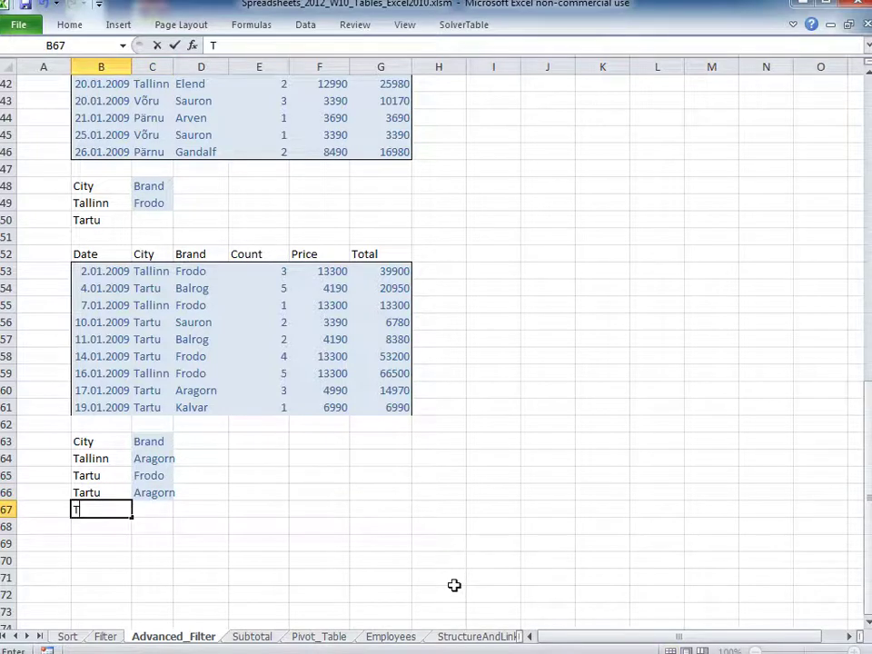
pyautogui.write('allinn')
pyautogui.press('Tab')
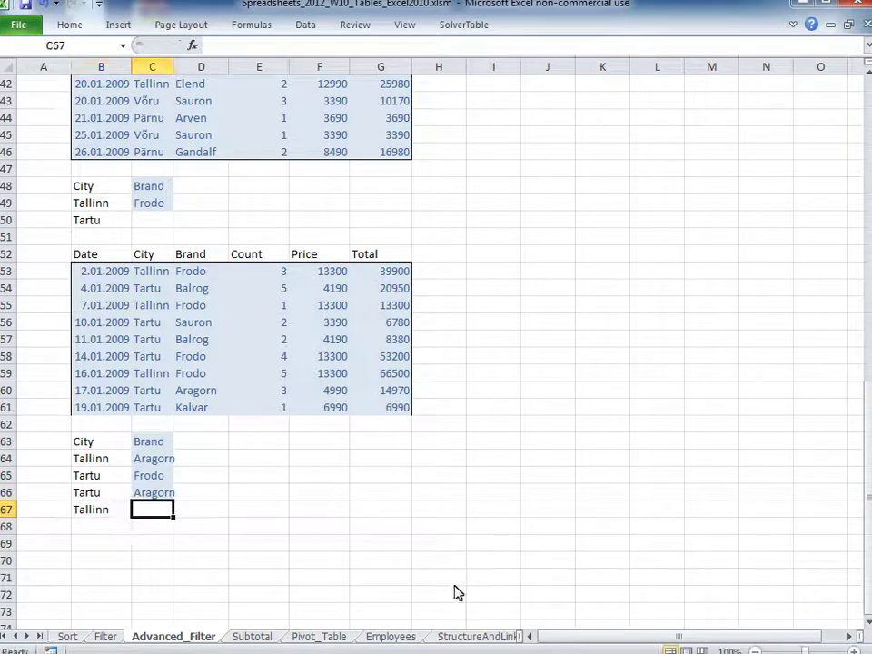
pyautogui.write('Frodo')
pyautogui.press('Return')
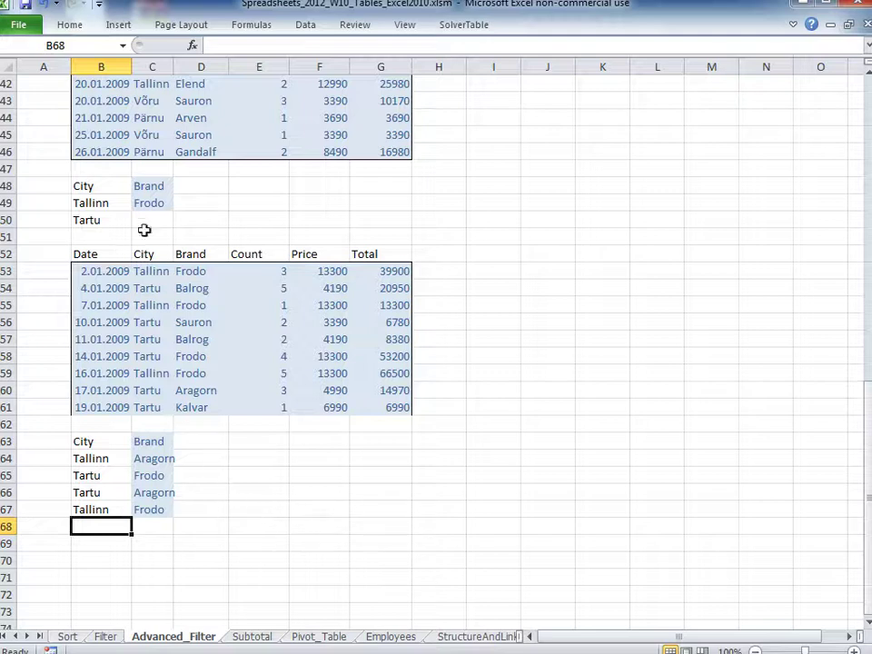
pyautogui.click(139, 116)
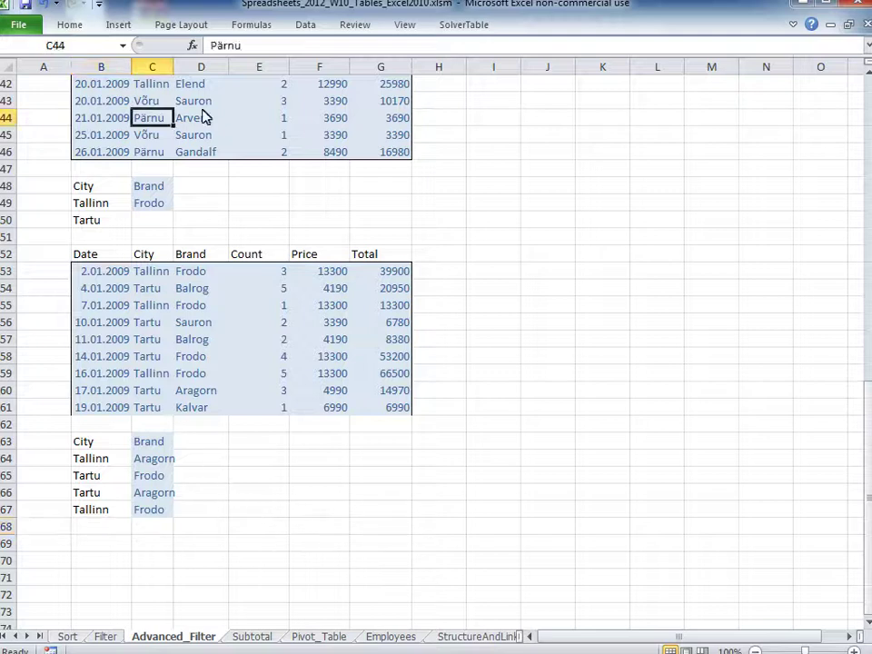
pyautogui.click(307, 27)
pyautogui.click(451, 84)
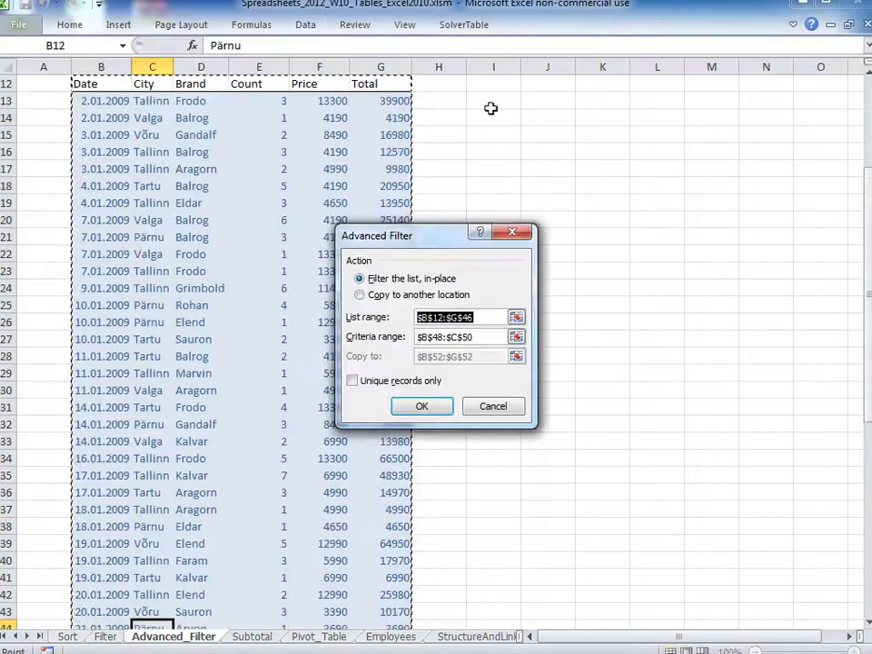
pyautogui.scroll(1, 596, 260)
pyautogui.scroll(-6, 596, 260)
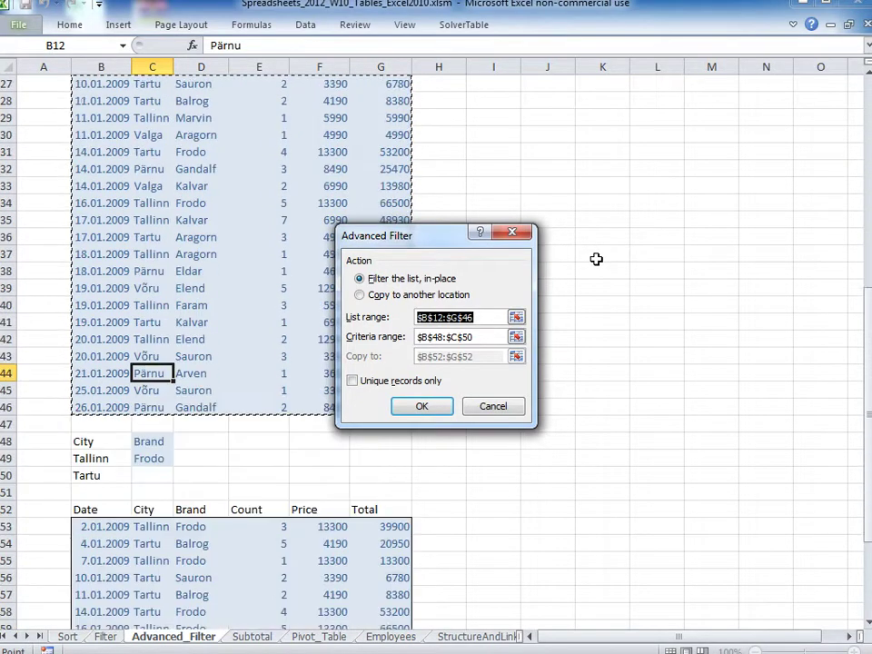
pyautogui.scroll(-5, 596, 260)
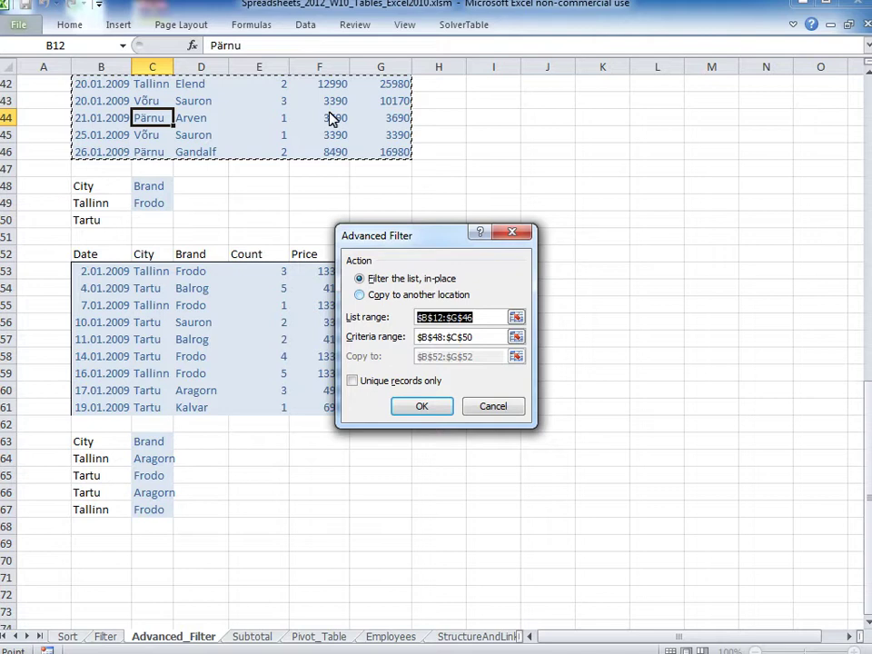
pyautogui.click(380, 294)
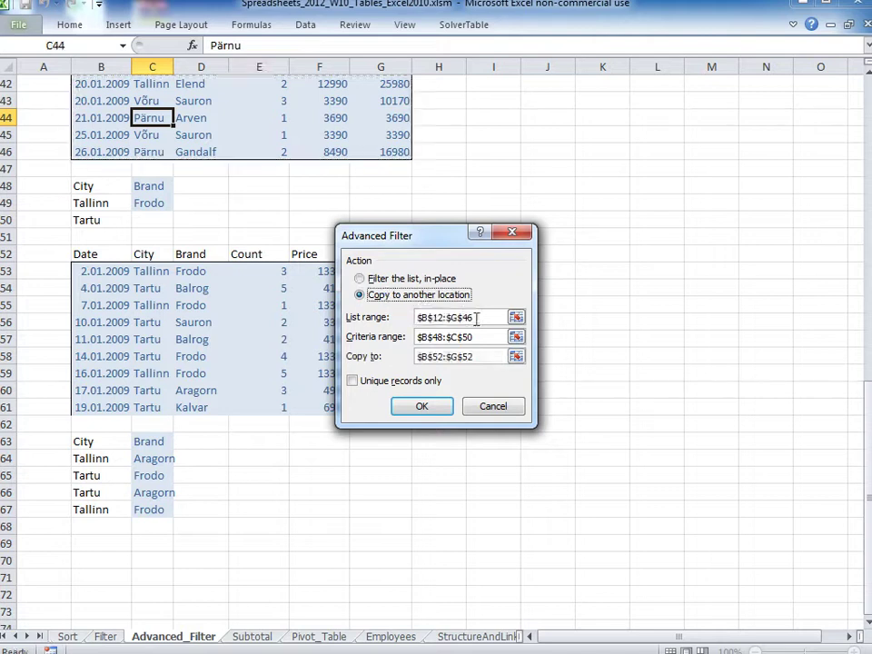
pyautogui.moveTo(487, 336); pyautogui.dragTo(416, 336)
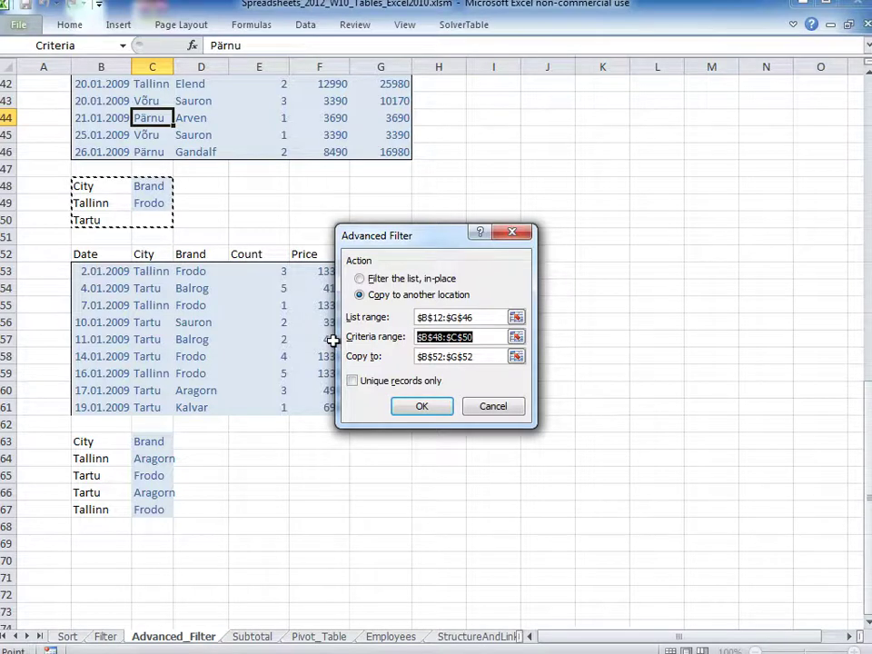
pyautogui.press('Delete')
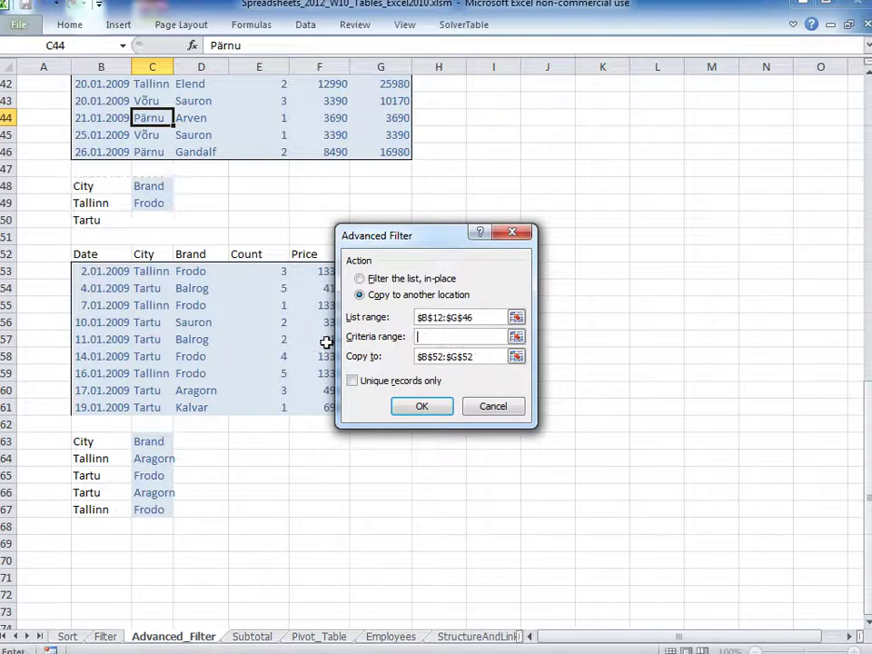
pyautogui.moveTo(106, 441); pyautogui.dragTo(156, 513)
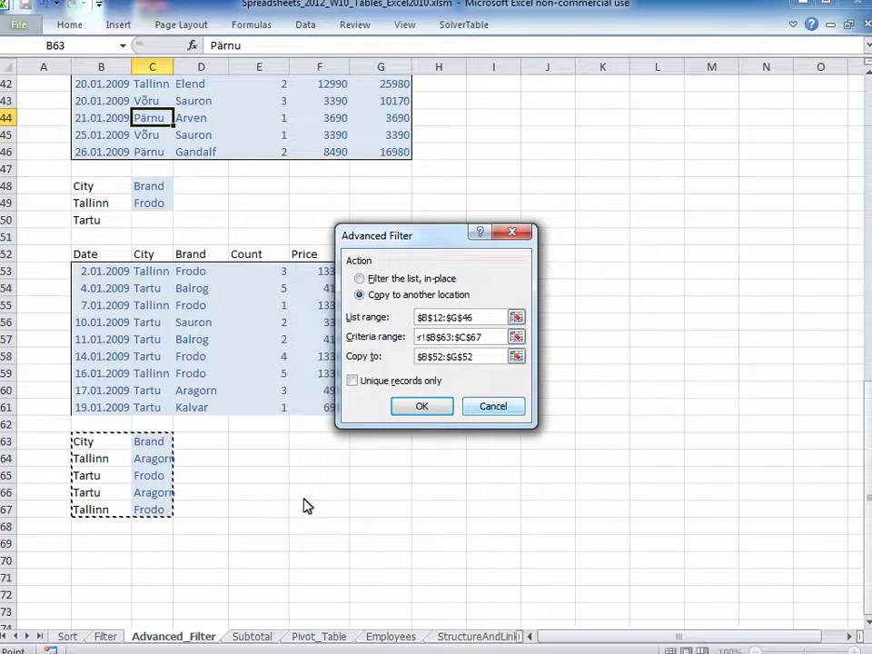
pyautogui.click(482, 409)
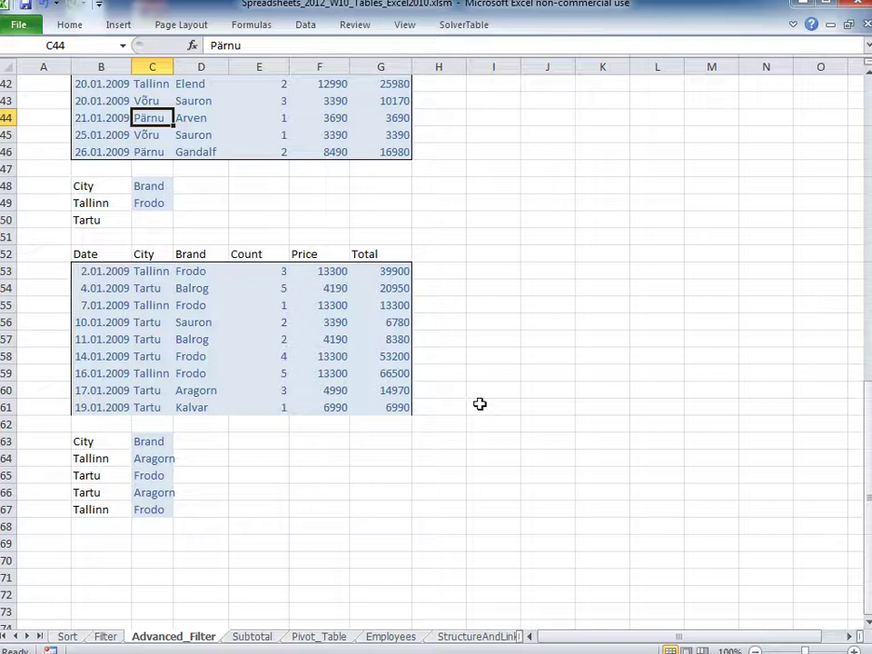
# Enter the output headings Date in B69 and Count in C69 below the second criteria range
pyautogui.click(109, 543)
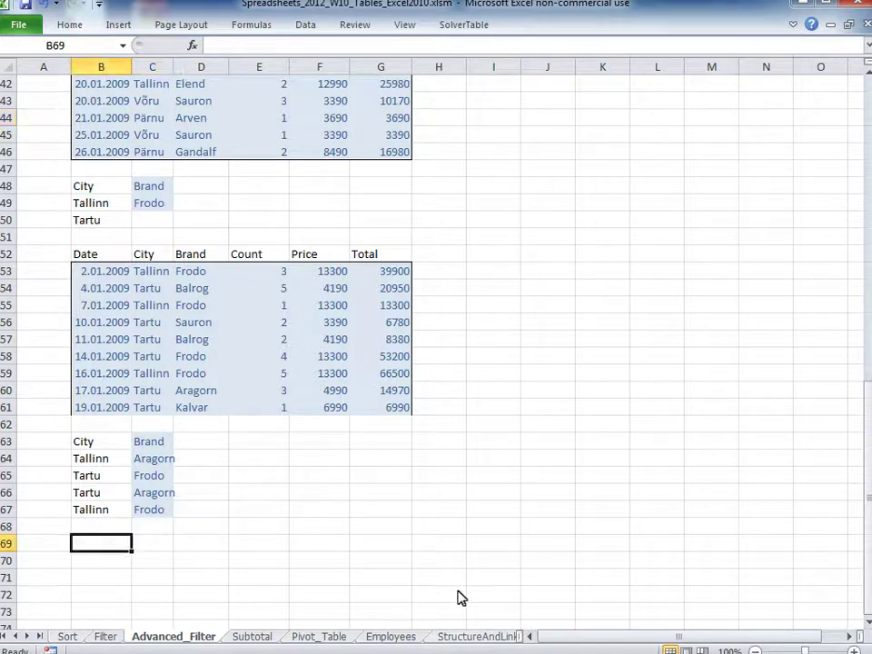
pyautogui.write('Date')
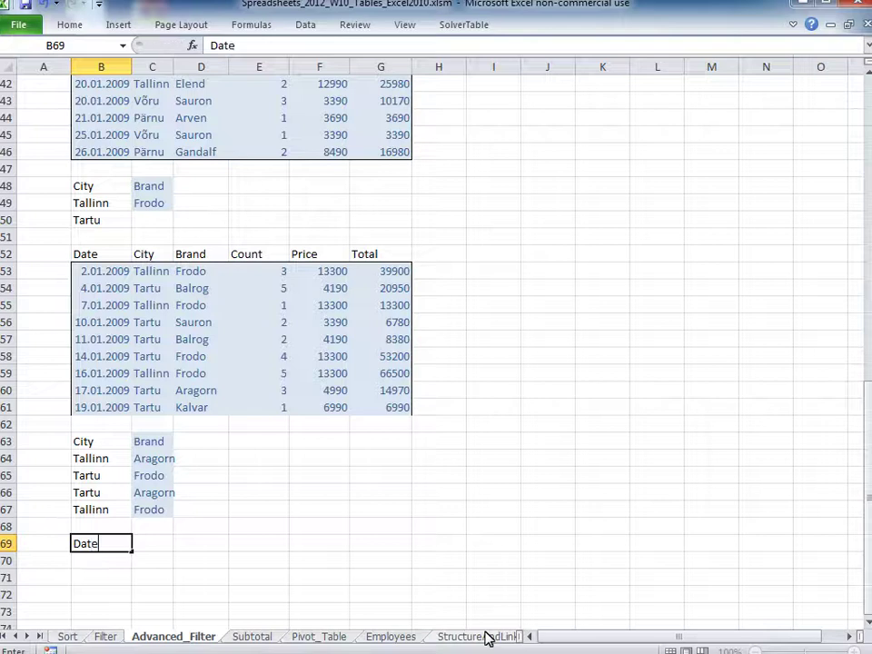
pyautogui.press('Return')
pyautogui.press('Right')
pyautogui.press('Up')
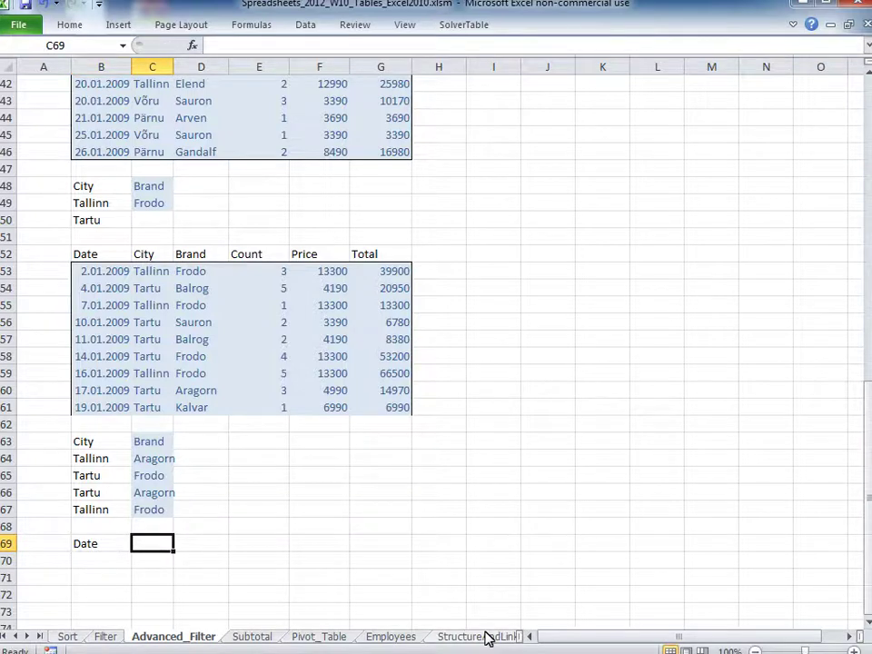
pyautogui.write('Cou')
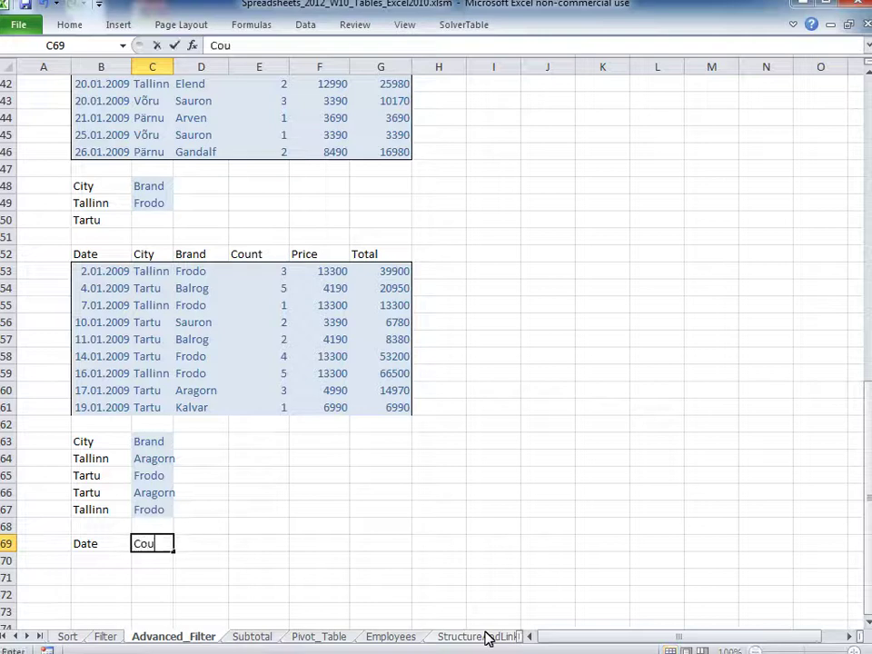
pyautogui.write('nt')
pyautogui.press('Return')
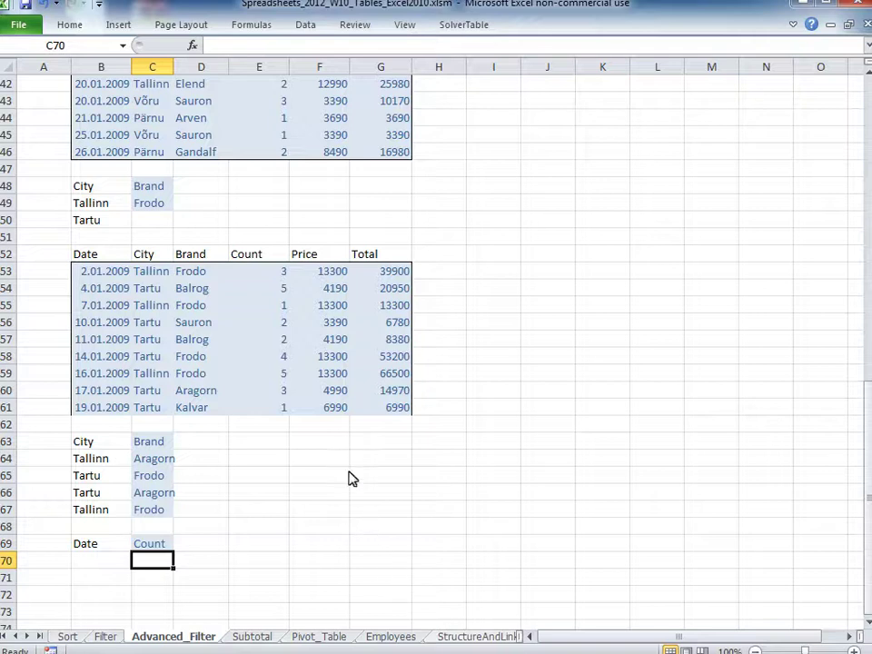
# Run an advanced filter on B12:G46 with criteria range B63:C67, copying the matching rows to the headings in B69:C69
pyautogui.click(307, 24)
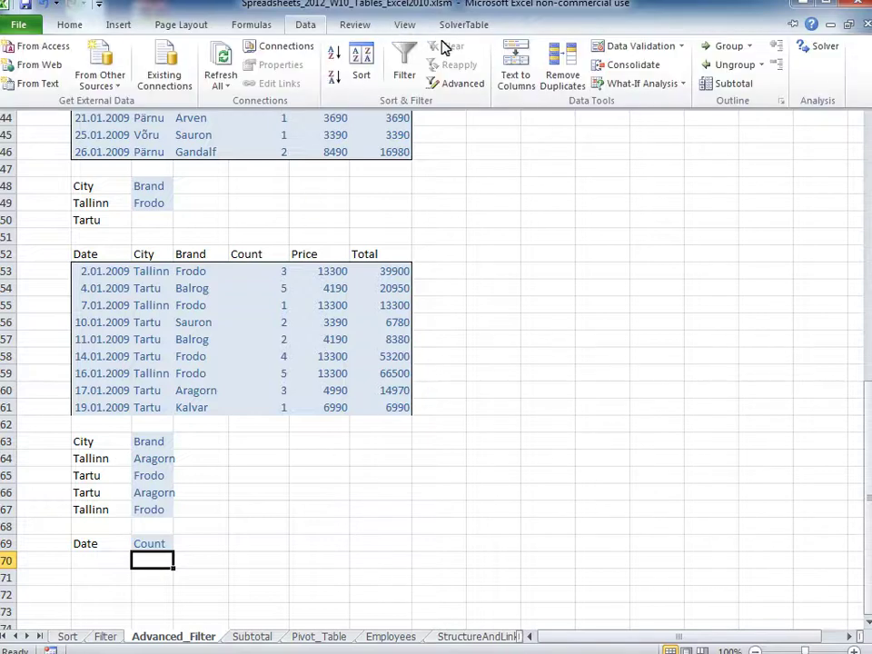
pyautogui.click(476, 87)
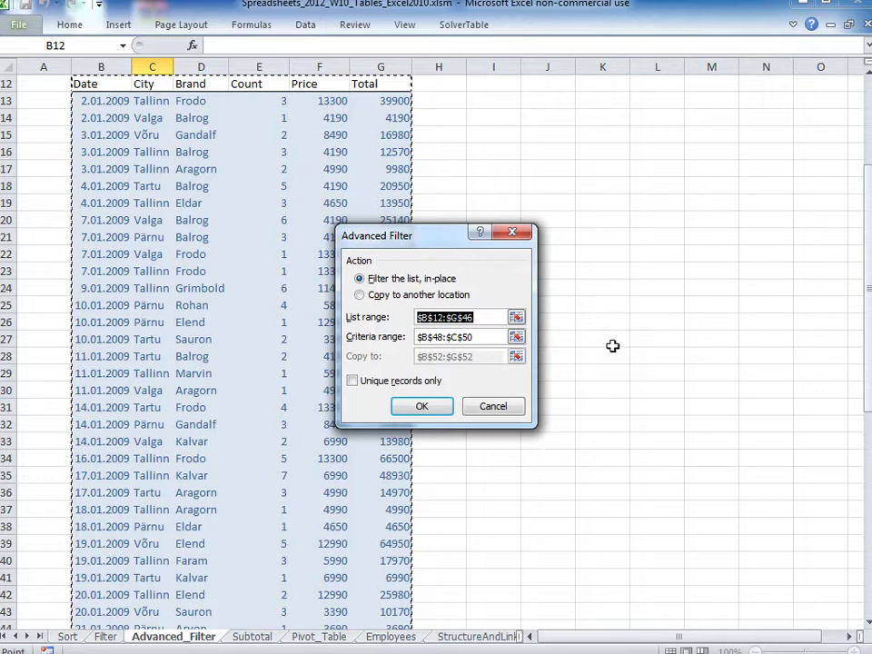
pyautogui.scroll(-8, 612, 336)
pyautogui.scroll(-4, 613, 347)
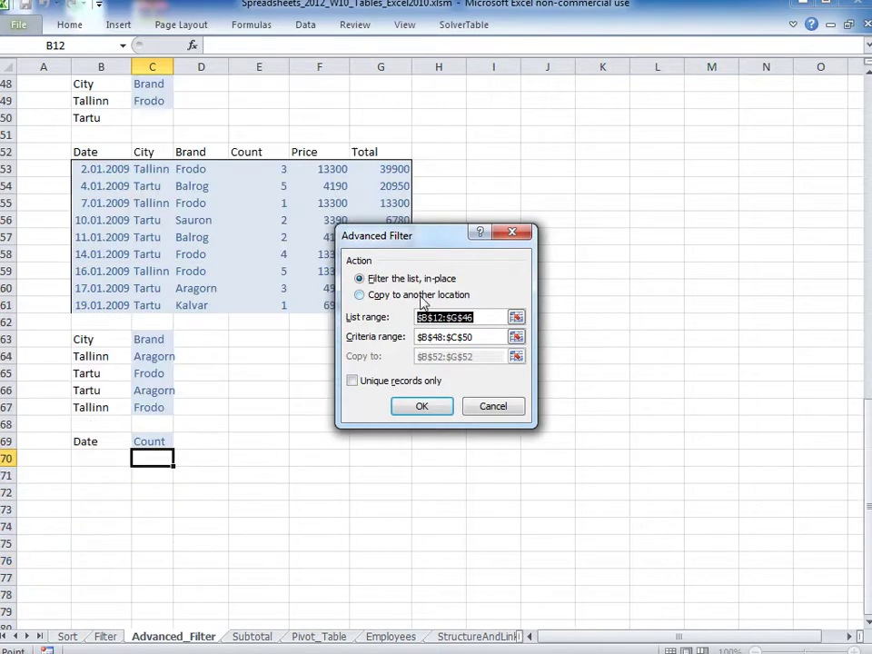
pyautogui.click(418, 294)
pyautogui.click(489, 337)
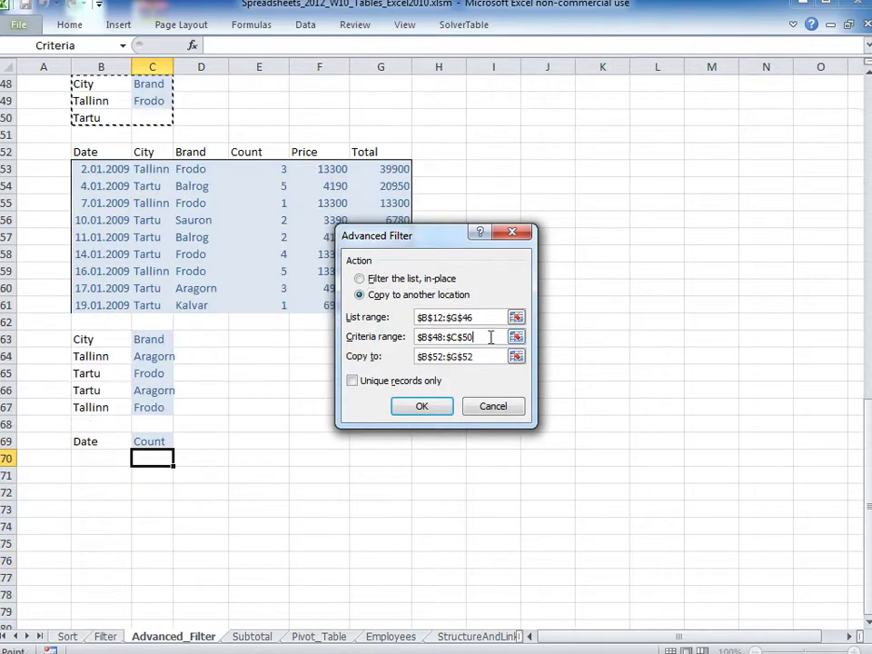
pyautogui.moveTo(151, 409); pyautogui.dragTo(89, 337)
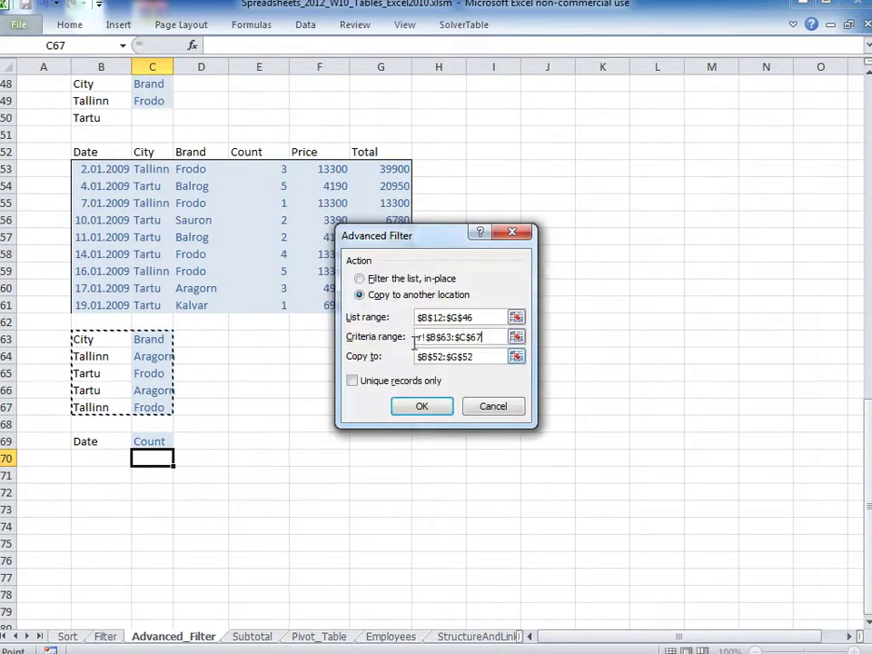
pyautogui.click(489, 359)
pyautogui.moveTo(123, 440); pyautogui.dragTo(152, 442)
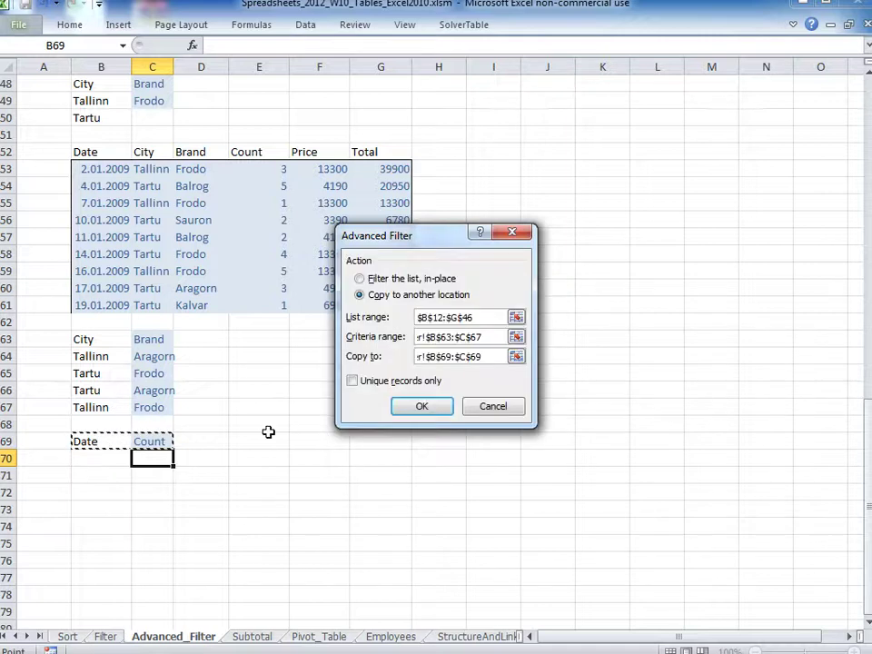
pyautogui.click(411, 409)
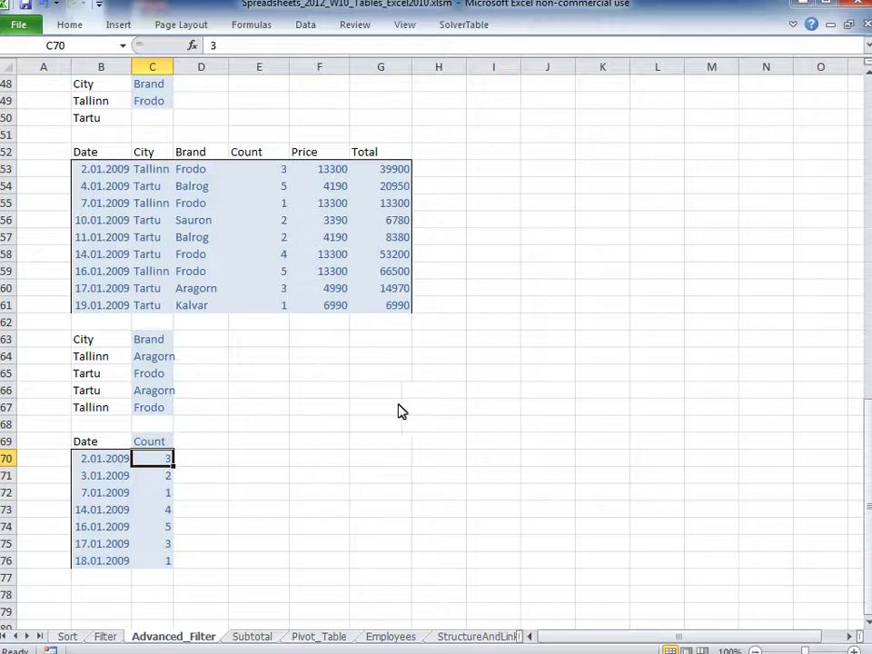
# Insert a new blank worksheet before the Advanced_Filter sheet
pyautogui.rightClick(193, 641)
pyautogui.click(234, 647)
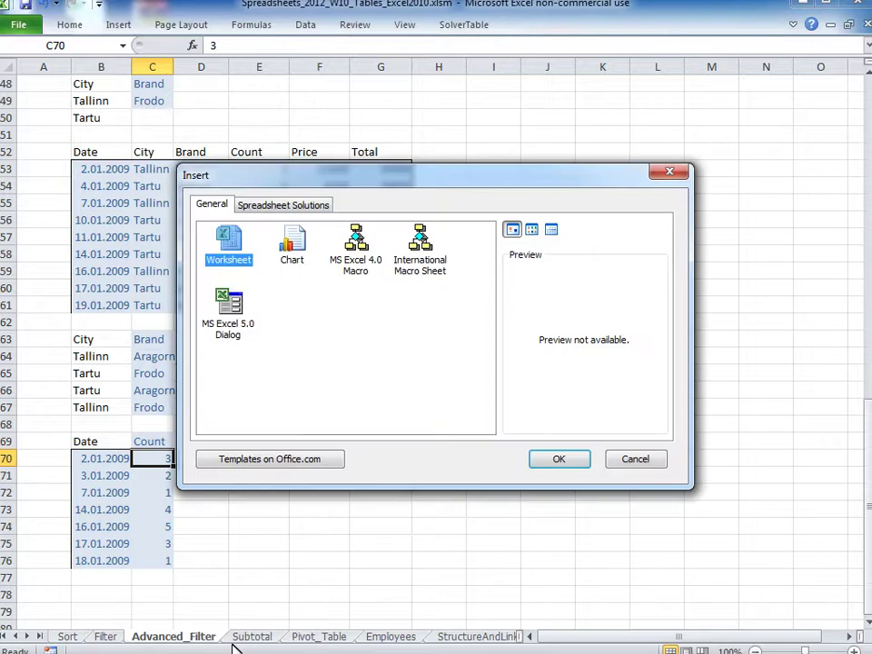
pyautogui.click(559, 459)
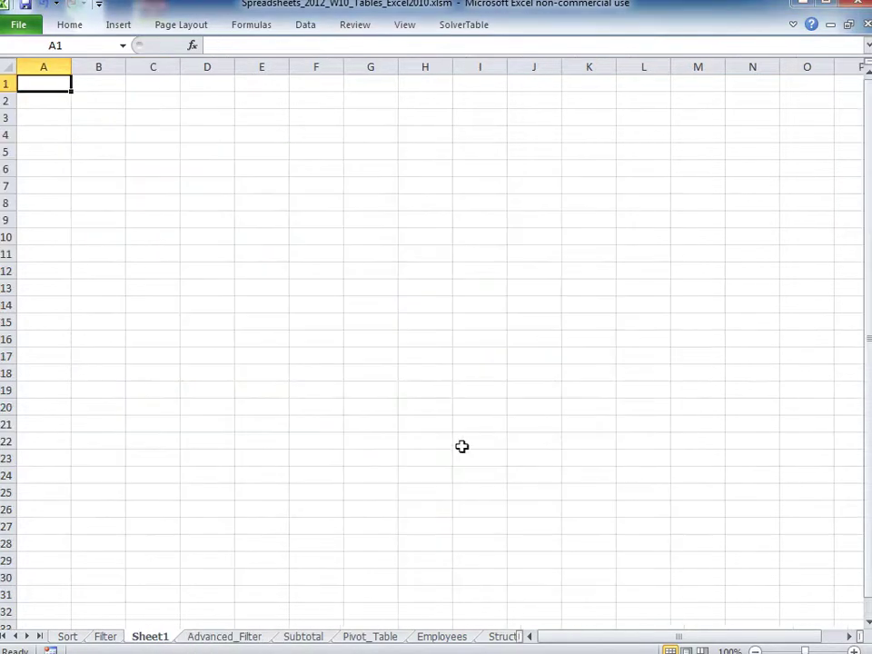
# Start a criteria range on the new sheet with the heading Brand in B2, Frodo in B3 and Aragorn in B4
pyautogui.click(117, 97)
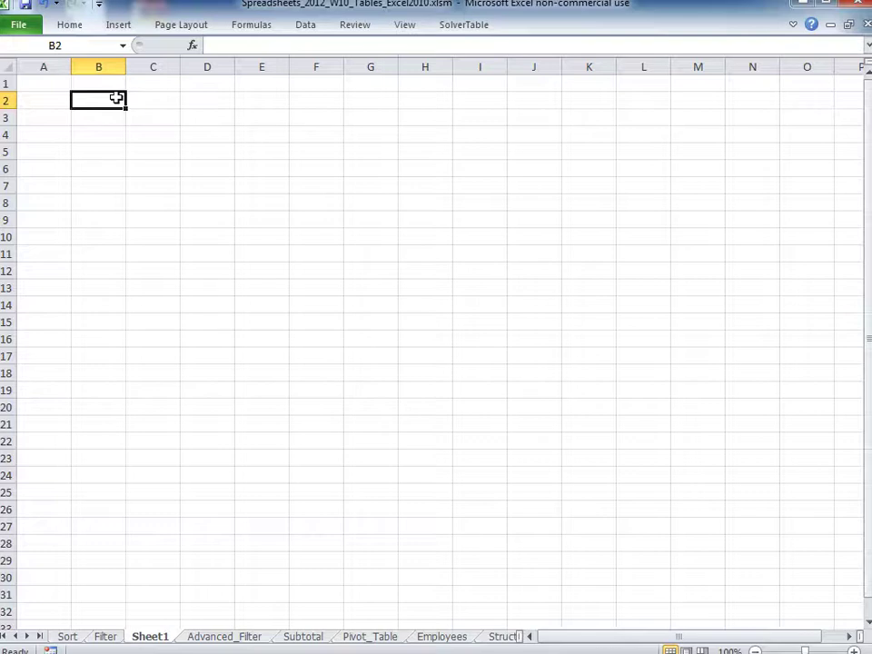
pyautogui.write('Br')
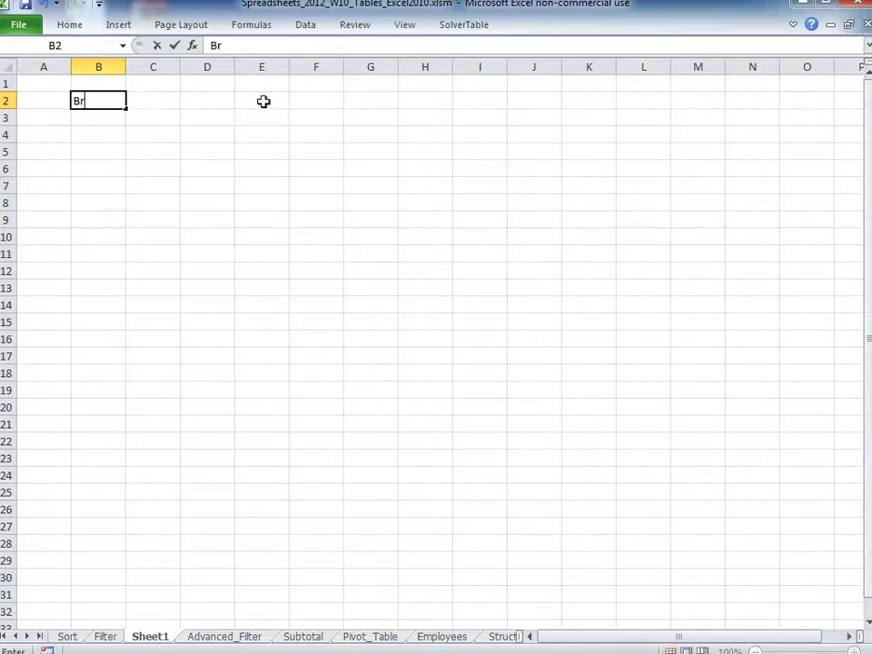
pyautogui.write('and')
pyautogui.press('Return')
pyautogui.write('Frodo')
pyautogui.press('Return')
pyautogui.write('Aragorn')
pyautogui.press('Return')
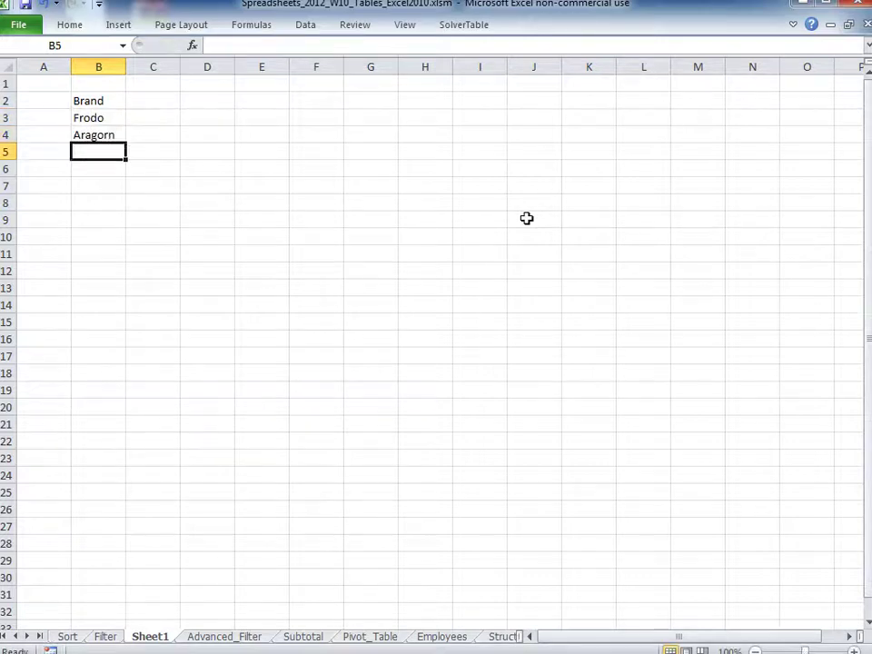
# Add a criteria column with the heading Date in C2 and the condition >10.01.2009 in C3
pyautogui.press('Up')
pyautogui.press('Right')
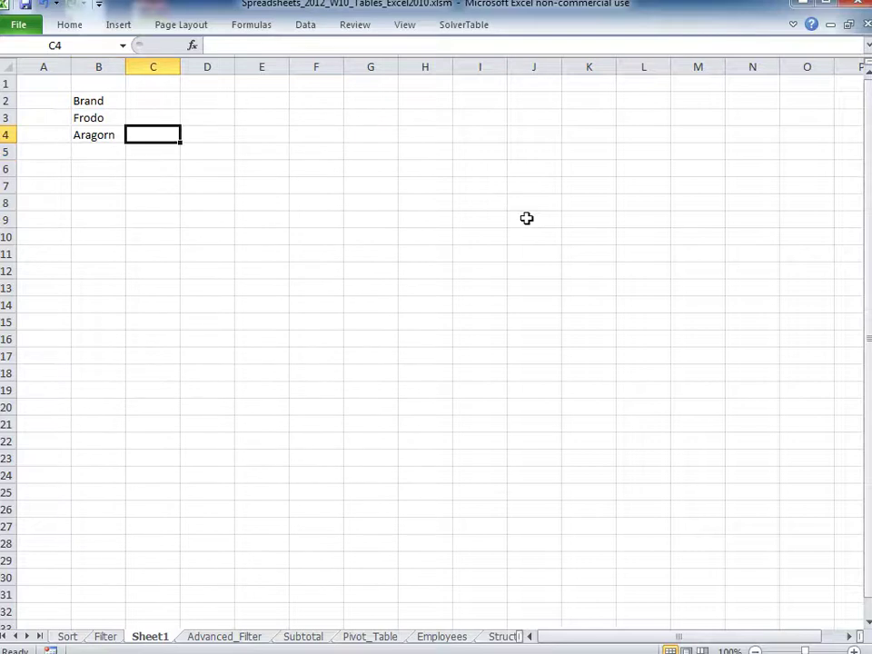
pyautogui.press('Up')
pyautogui.press('Up')
pyautogui.write('Date')
pyautogui.press('Return')
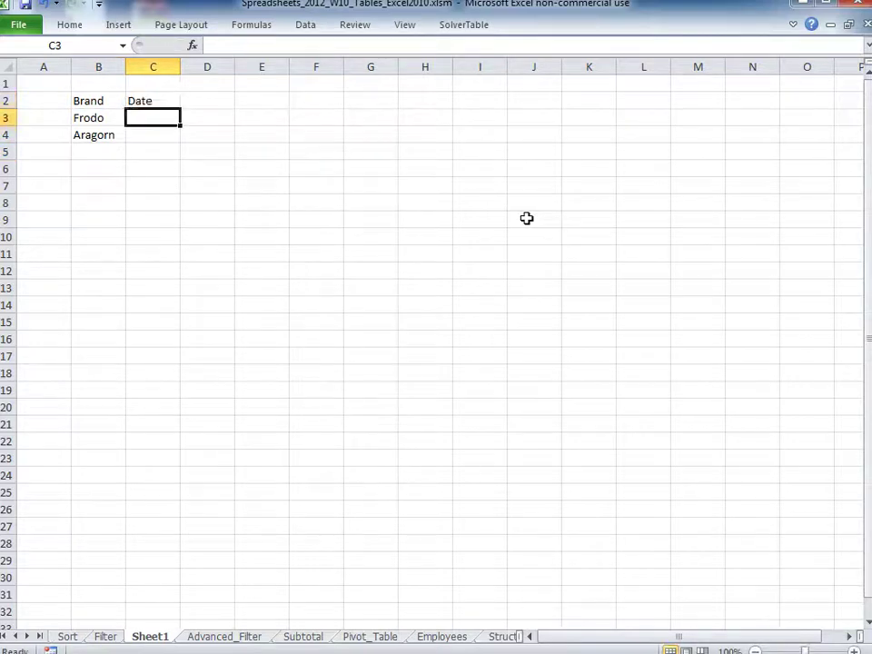
pyautogui.press('Down')
pyautogui.press('Up')
pyautogui.write('>')
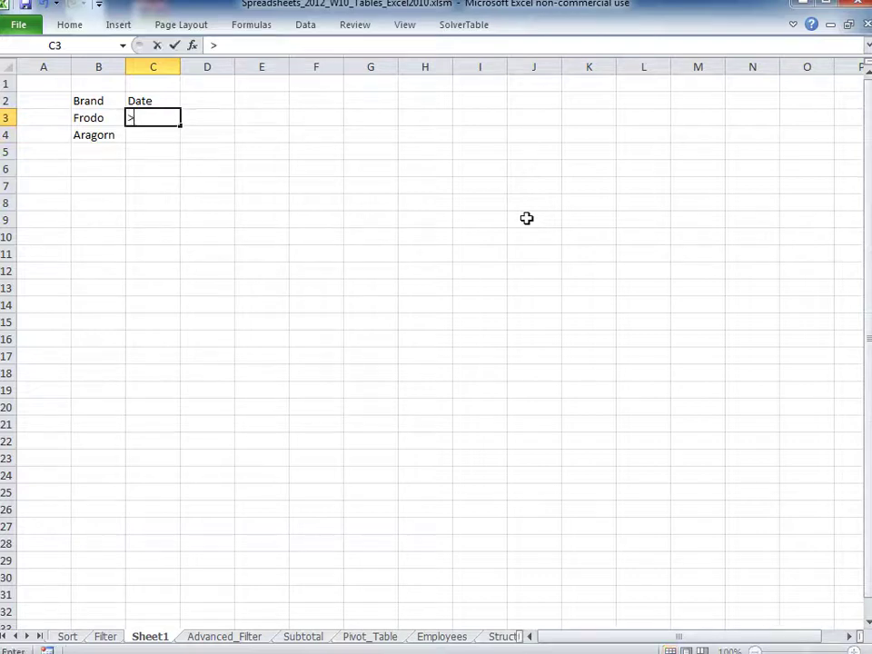
pyautogui.write('10.01.2')
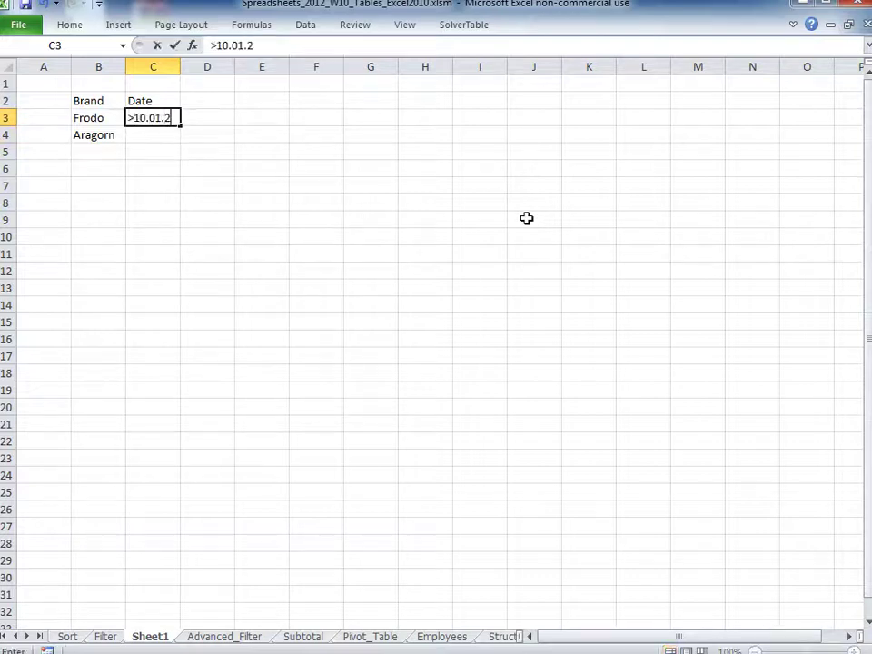
pyautogui.write('009')
pyautogui.press('Tab')
# Add a second date criteria column with the heading Date in D2 and the condition <=20.01.2009 in D3
pyautogui.press('Up')
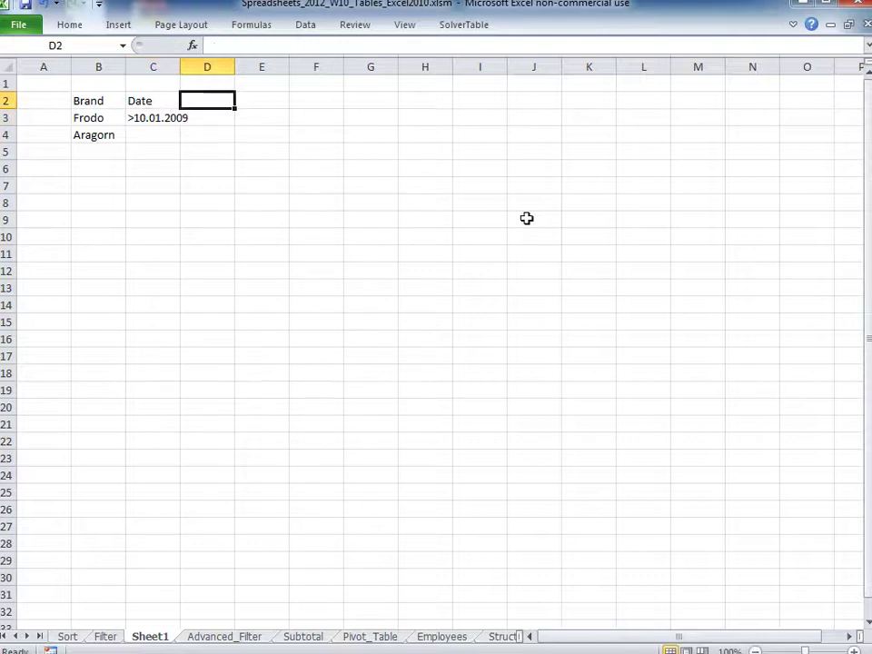
pyautogui.write('Date')
pyautogui.press('Return')
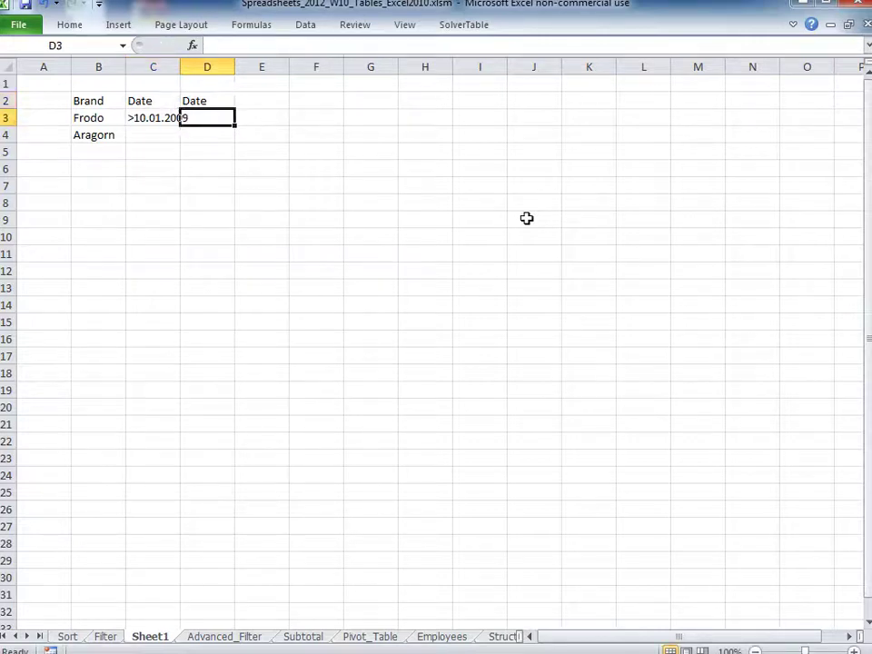
pyautogui.write('<')
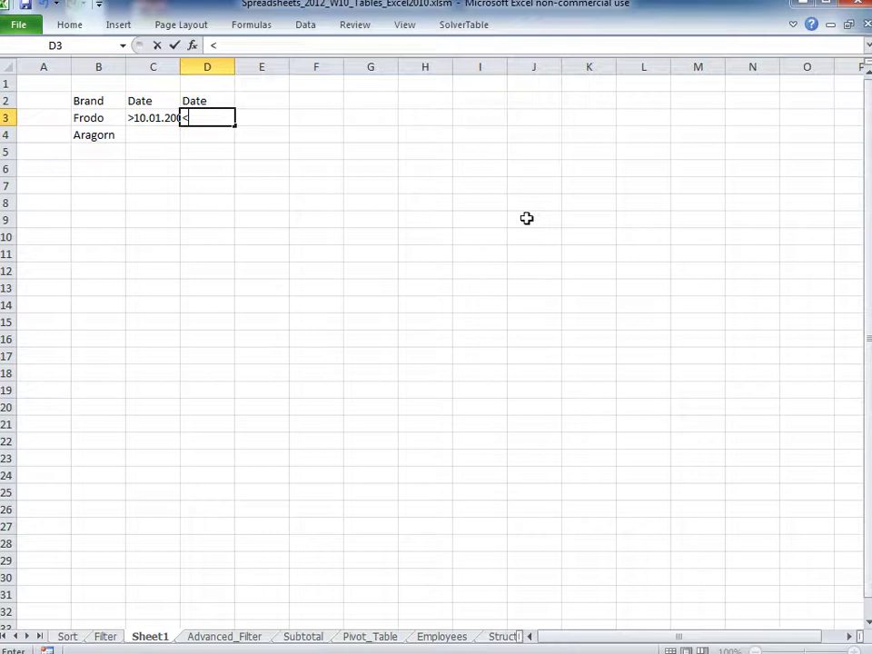
pyautogui.write('=20.01.2009')
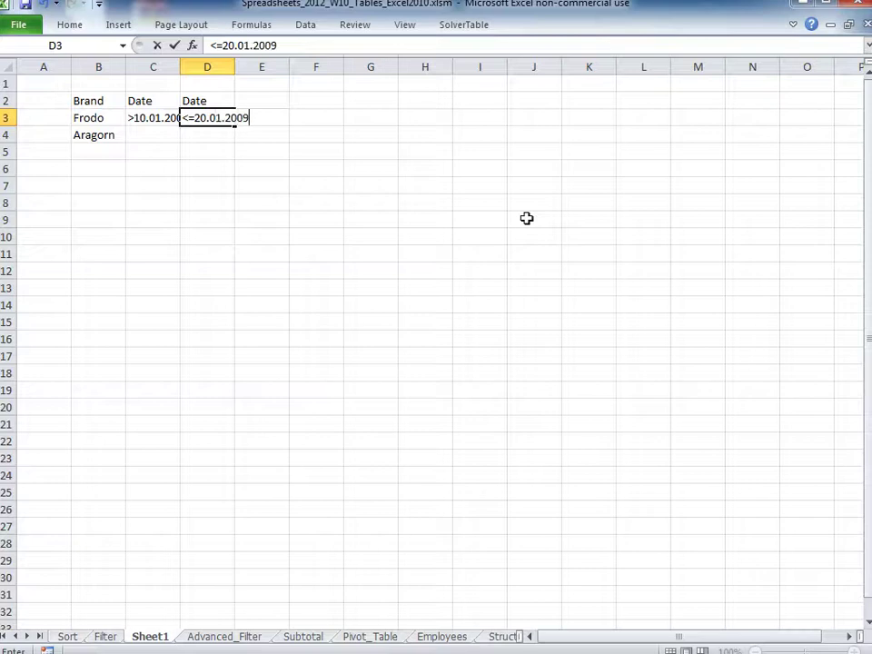
# Change the date condition in C3 to >=10.01.2009 and widen column C to fit it
pyautogui.press('Left')
pyautogui.press('F2')
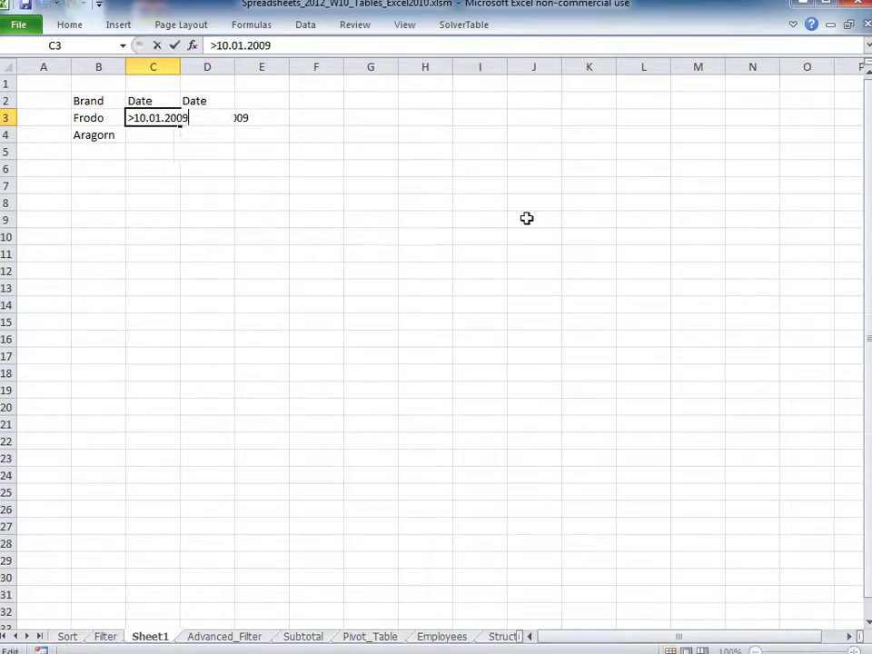
pyautogui.press('Left')
pyautogui.press('Left')
pyautogui.press('Left')
pyautogui.press('Left')
pyautogui.press('Left')
pyautogui.press('Left')
pyautogui.press('Left')
pyautogui.press('Left')
pyautogui.press('Left')
pyautogui.press('Left')
pyautogui.write('=')
pyautogui.press('Return')
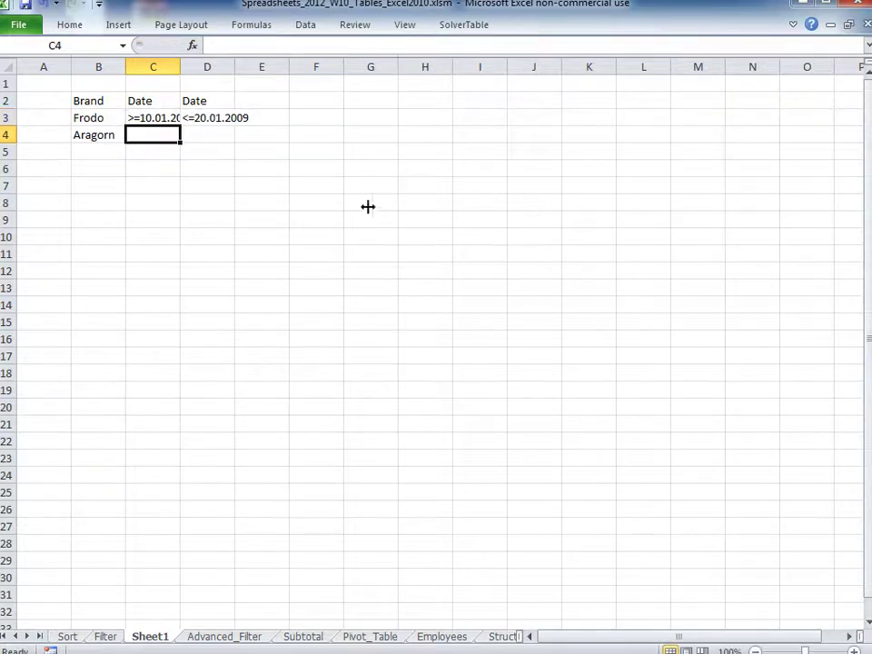
pyautogui.moveTo(180, 65); pyautogui.dragTo(206, 67)
pyautogui.click(97, 119)
pyautogui.moveTo(97, 138); pyautogui.dragTo(172, 122)
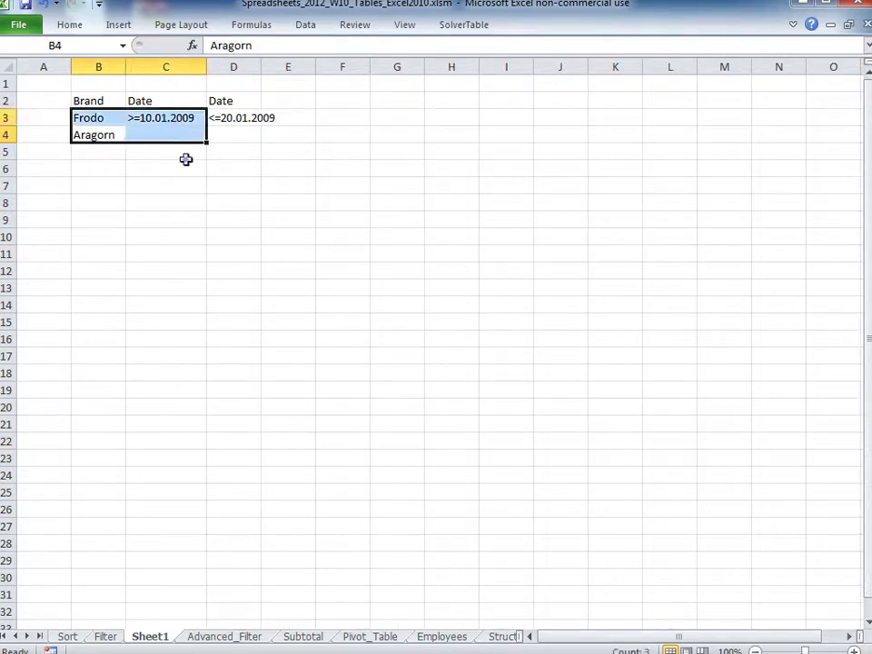
# Start an output header row below the criteria with the headings Date in B6 and Brand in C6
pyautogui.click(186, 159)
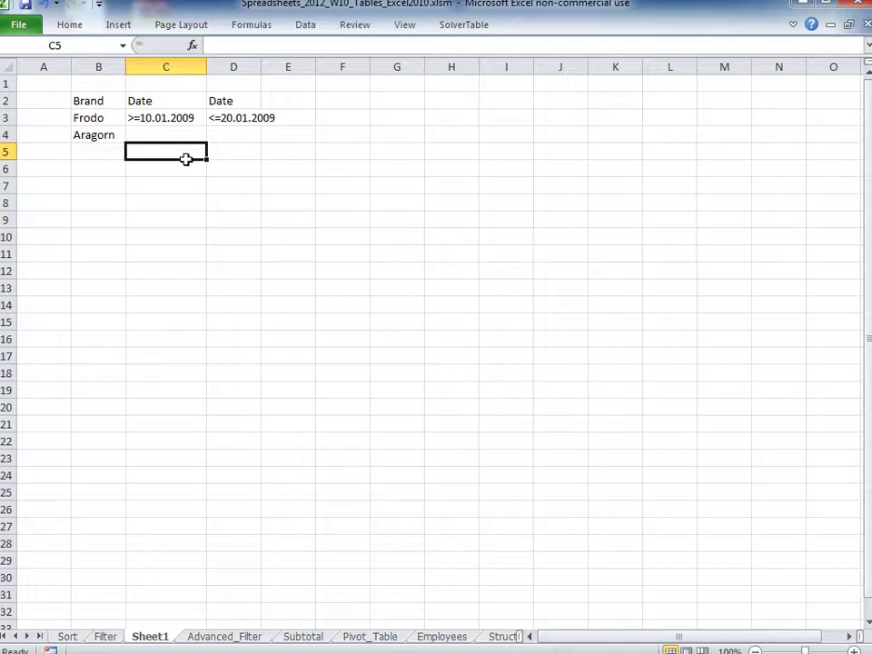
pyautogui.press('Down')
pyautogui.press('Left')
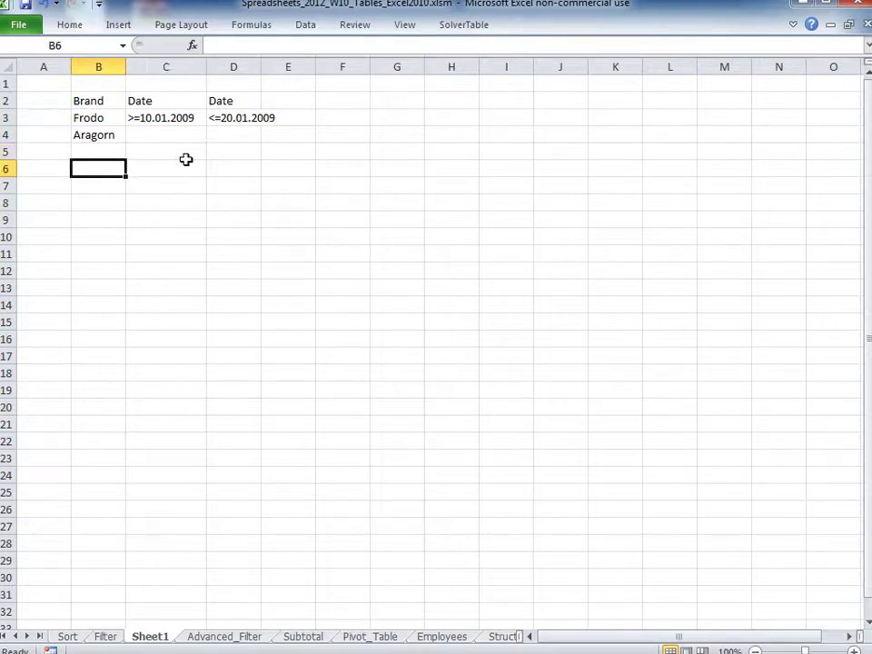
pyautogui.write('Dat')
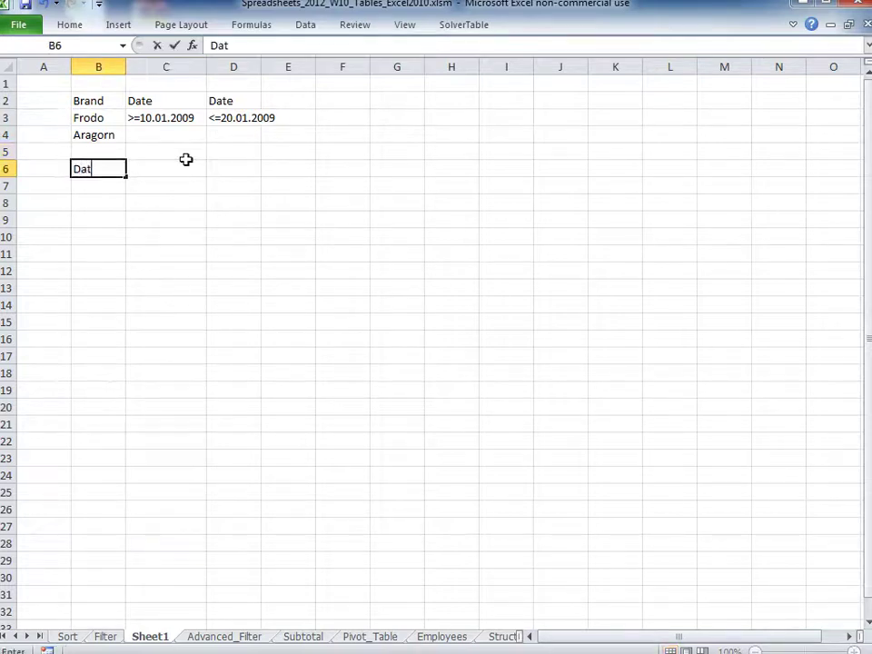
pyautogui.write('e')
pyautogui.press('Tab')
pyautogui.press('Up')
pyautogui.press('Down')
pyautogui.write('Bran')
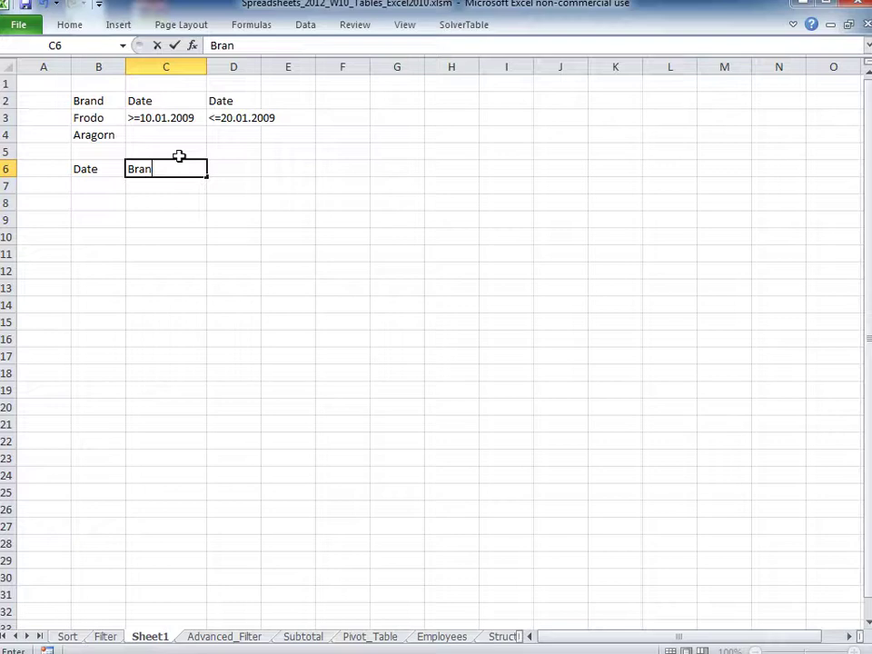
pyautogui.write('d')
pyautogui.press('Tab')
# Complete the output header row with the headings City in D6 and Total in E6
pyautogui.press('Down')
pyautogui.press('Up')
pyautogui.write('C')
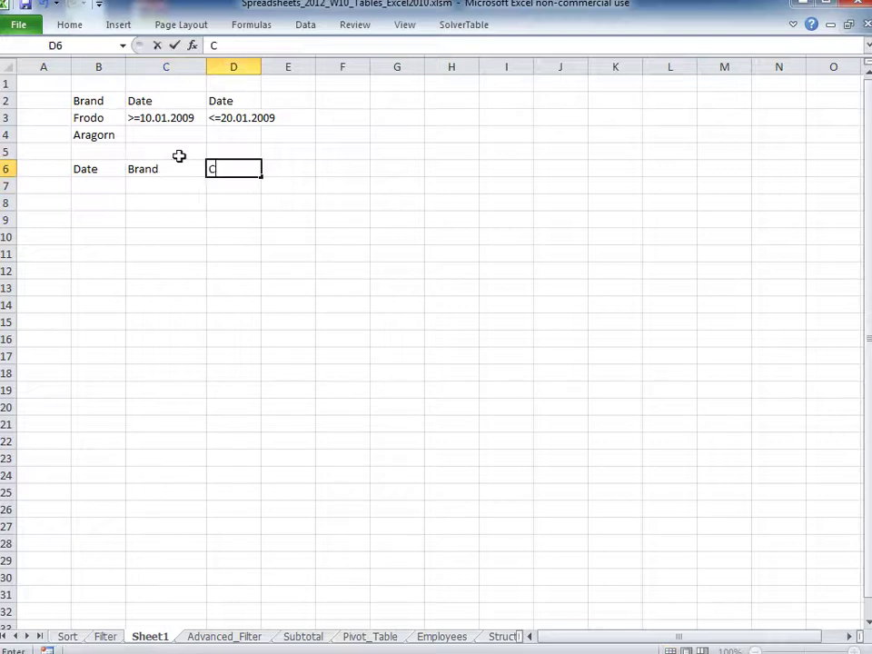
pyautogui.write('ity')
pyautogui.press('Return')
pyautogui.press('Right')
pyautogui.press('Up')
pyautogui.write('Total')
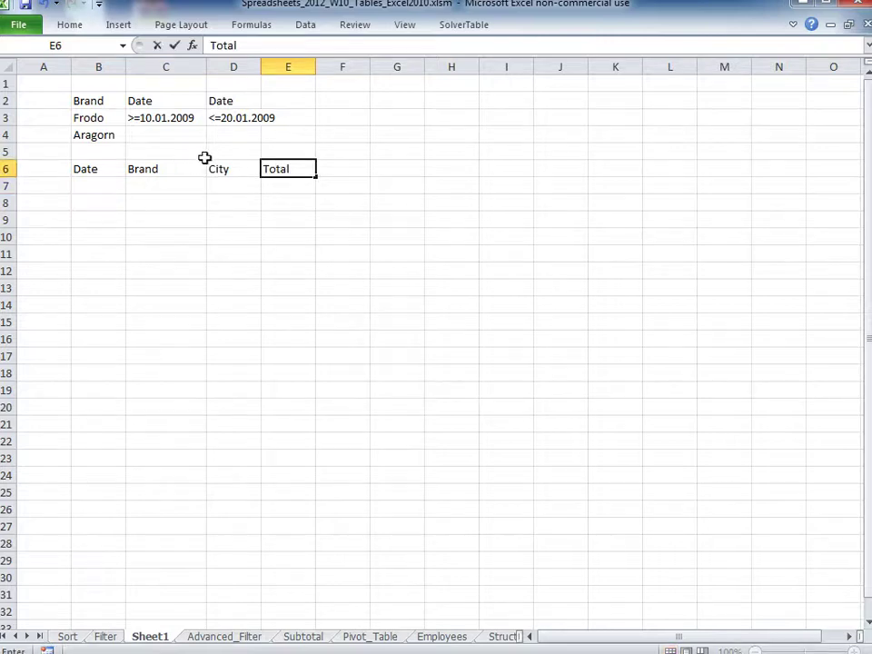
pyautogui.press('Return')
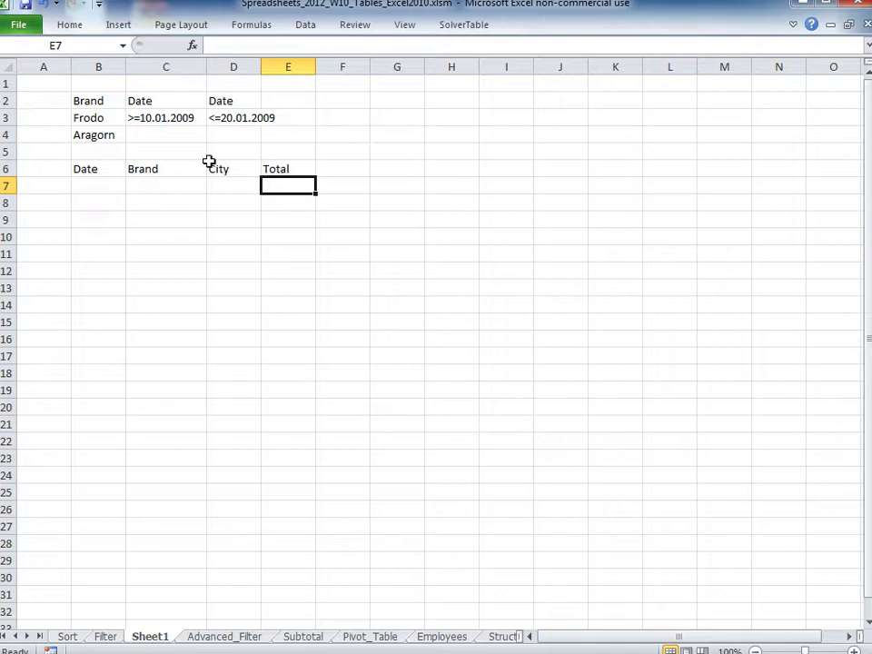
# Set up an advanced filter from Sheet1 that copies to another location, using B12:G46 on the Advanced_Filter sheet as the list range
pyautogui.click(359, 220)
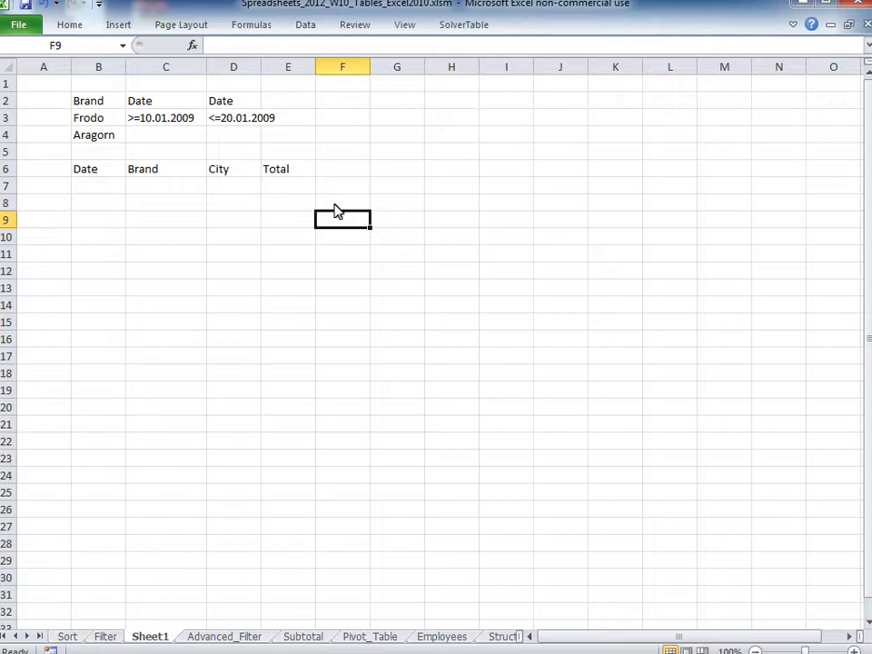
pyautogui.click(304, 25)
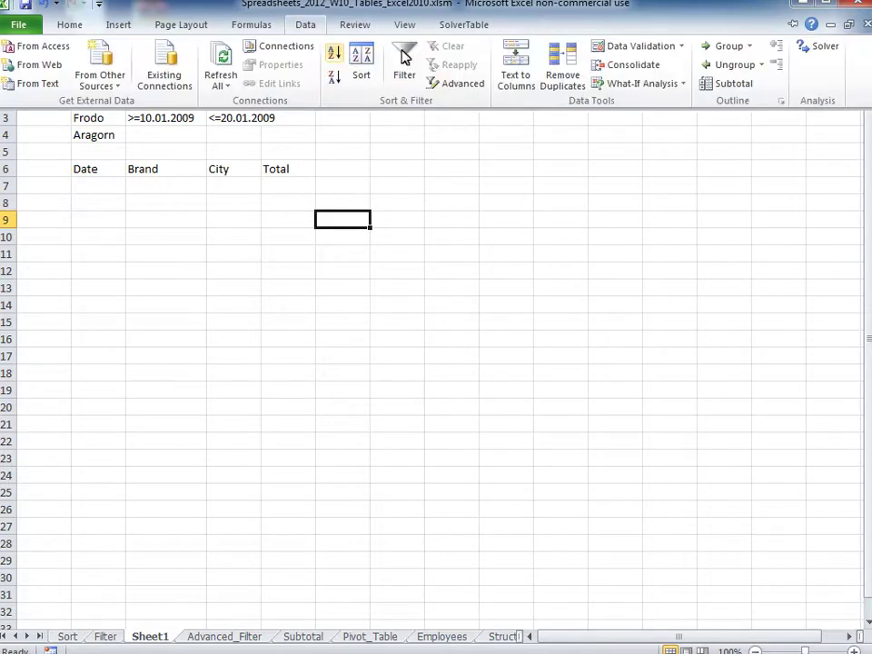
pyautogui.click(454, 84)
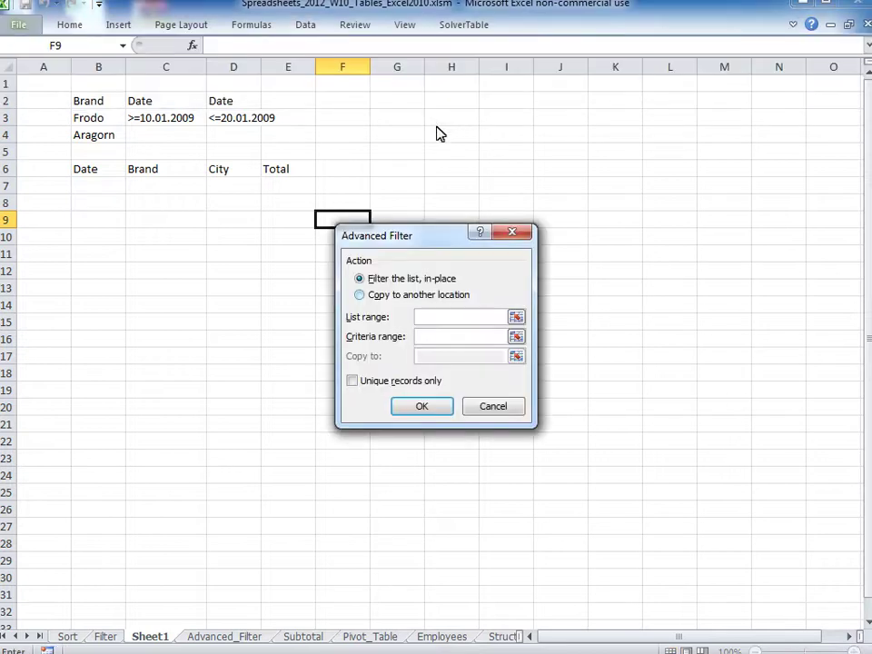
pyautogui.click(397, 296)
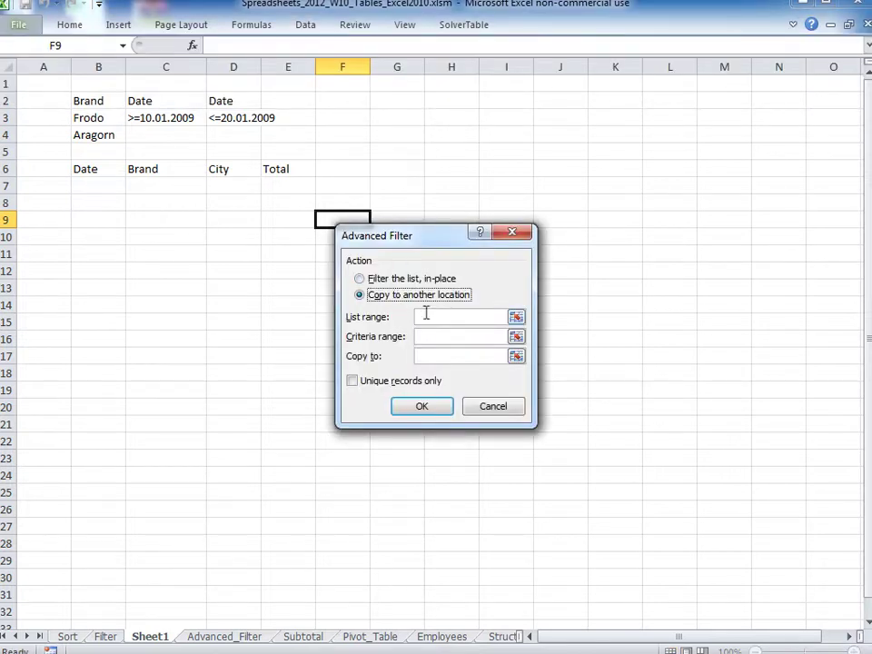
pyautogui.click(425, 316)
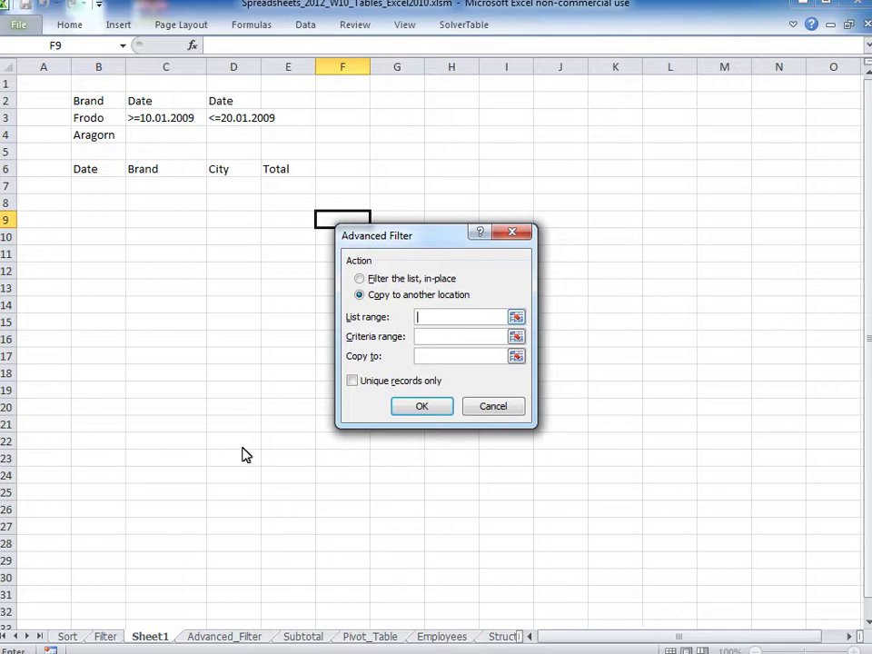
pyautogui.click(220, 636)
pyautogui.scroll(5, 190, 341)
pyautogui.scroll(11, 190, 340)
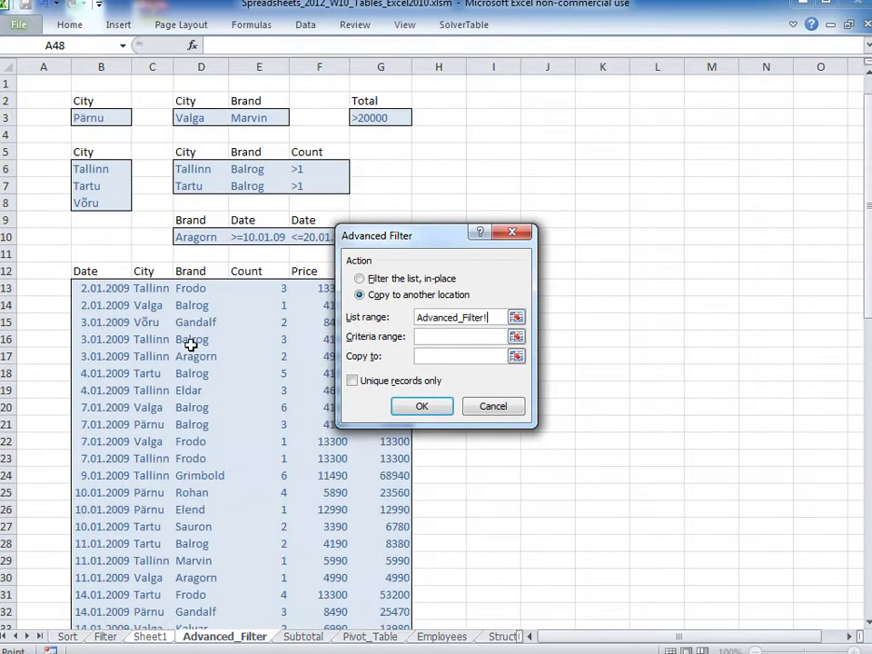
pyautogui.scroll(-3, 105, 310)
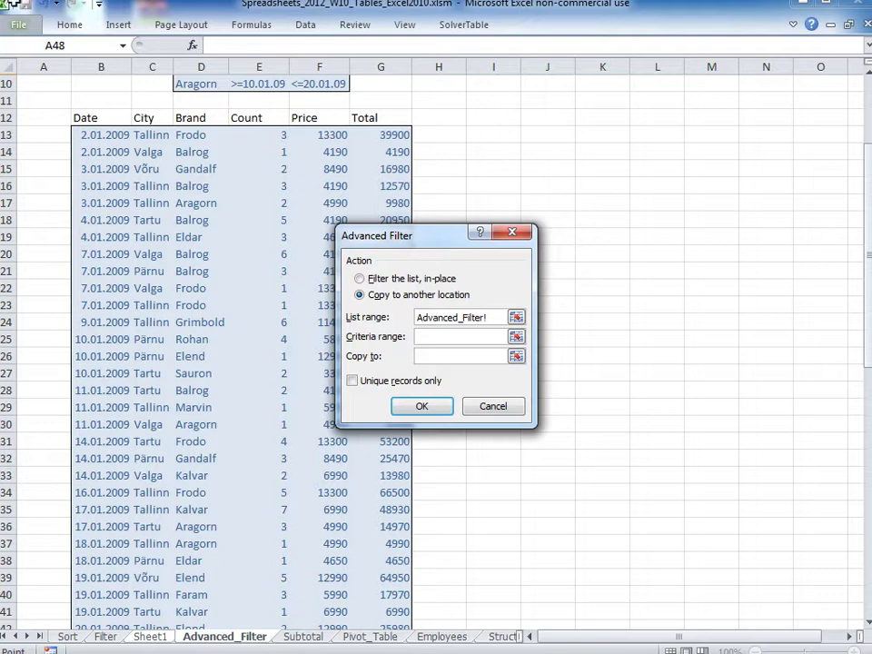
pyautogui.moveTo(82, 118); pyautogui.dragTo(372, 598)
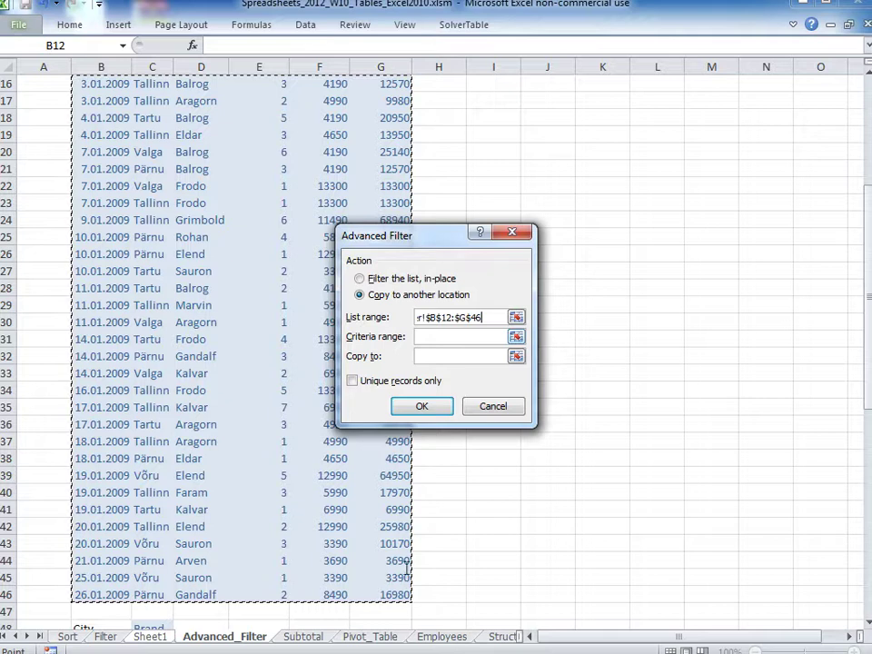
# Run the filter with criteria range B2:D4 and copy-to range B6:E6 on Sheet1, and widen column B to fit the dates
pyautogui.hotkey('ctrl', 'pageup')
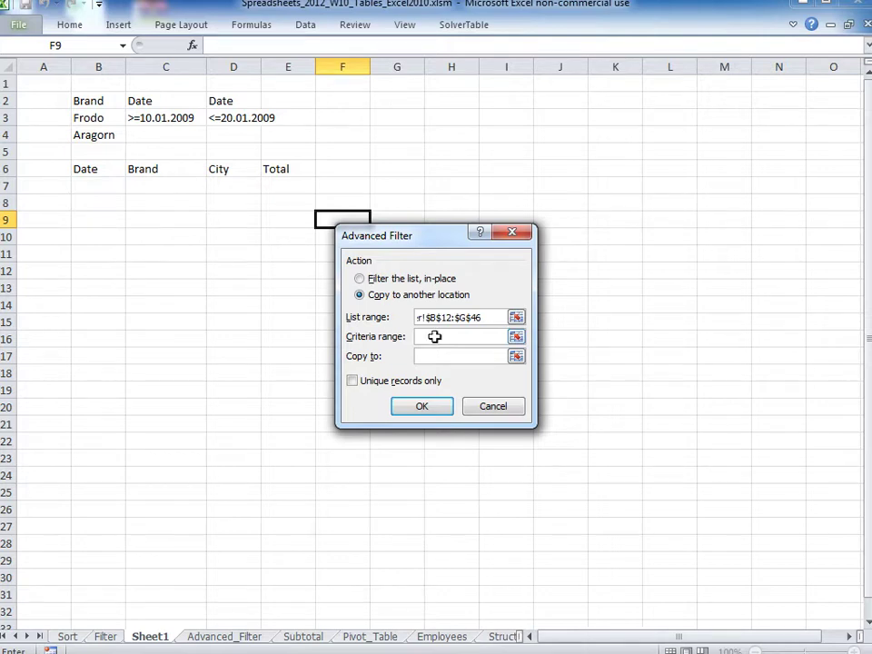
pyautogui.moveTo(89, 100); pyautogui.dragTo(254, 135)
pyautogui.click(478, 356)
pyautogui.moveTo(79, 172); pyautogui.dragTo(278, 169)
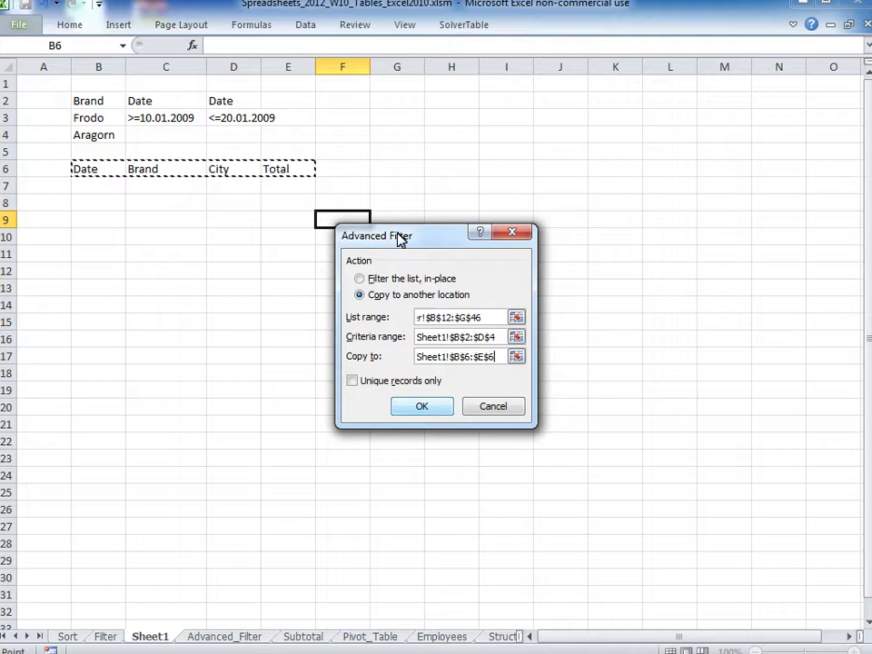
pyautogui.click(433, 411)
pyautogui.click(271, 368)
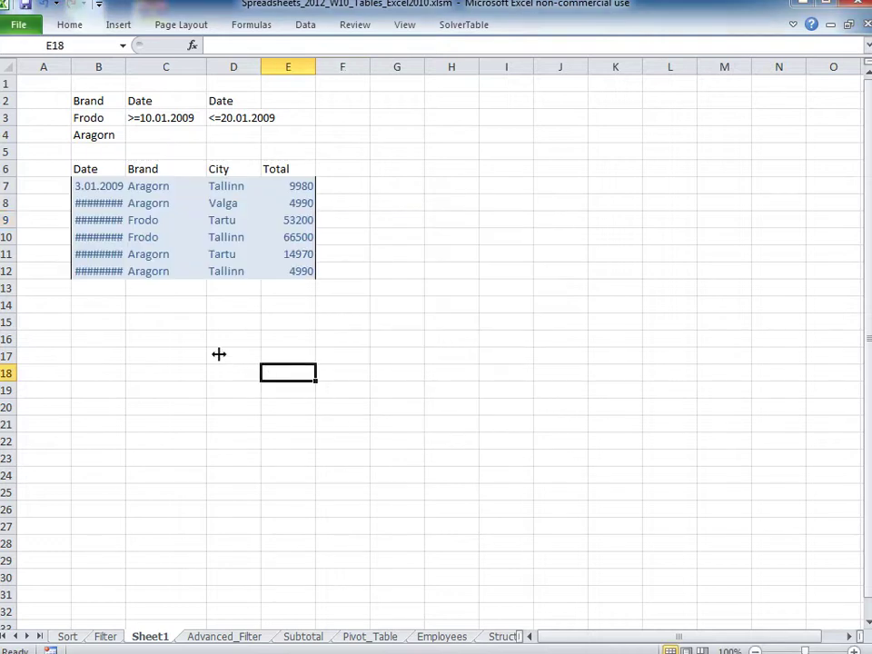
pyautogui.moveTo(127, 67); pyautogui.dragTo(136, 67)
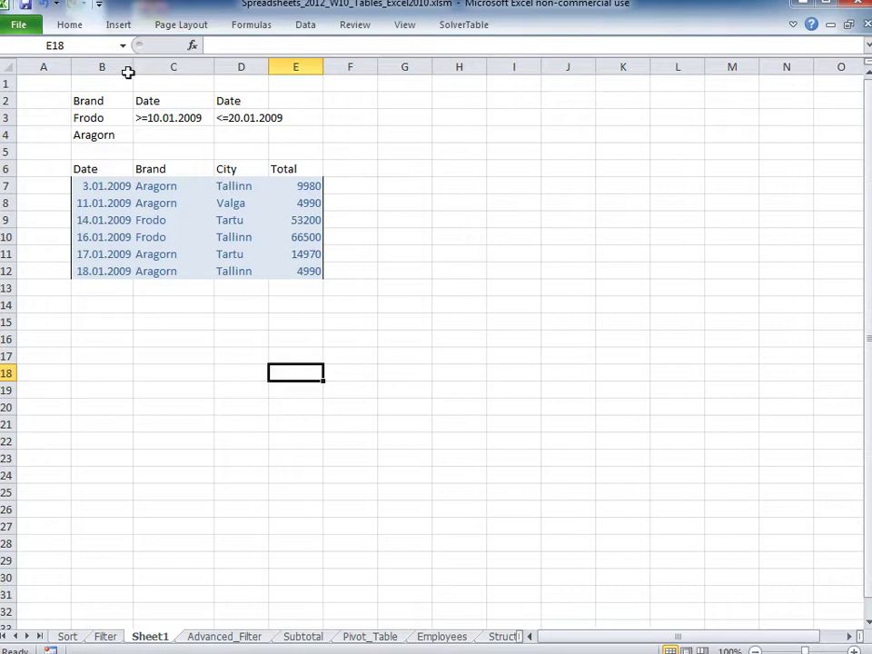
# Compare the copied Aragorn and Frodo rows in B7:E12 with the brand and date criteria
pyautogui.moveTo(113, 186); pyautogui.dragTo(292, 188)
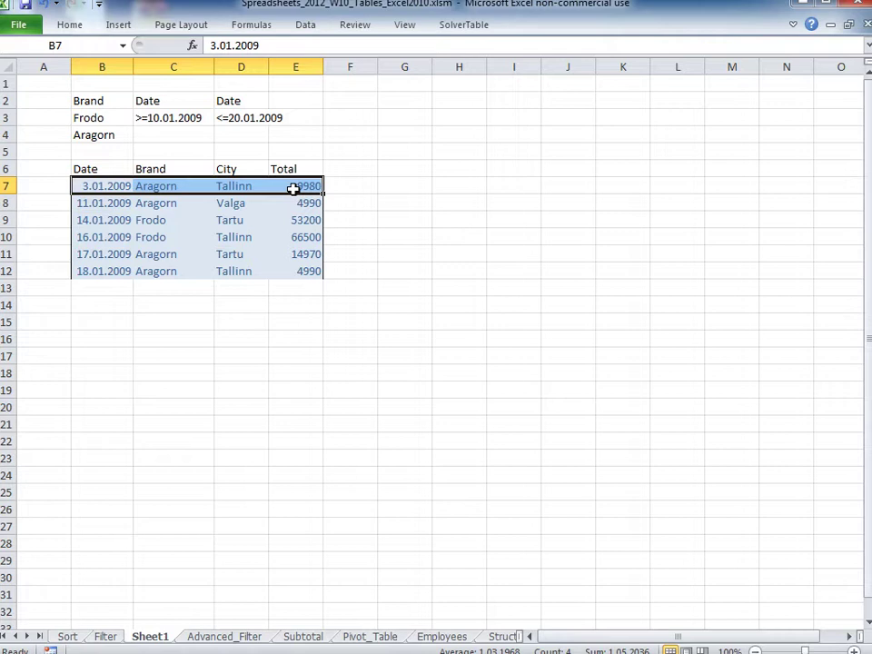
pyautogui.moveTo(107, 202); pyautogui.dragTo(282, 203)
pyautogui.moveTo(107, 260); pyautogui.dragTo(277, 272)
pyautogui.moveTo(107, 219); pyautogui.dragTo(294, 238)
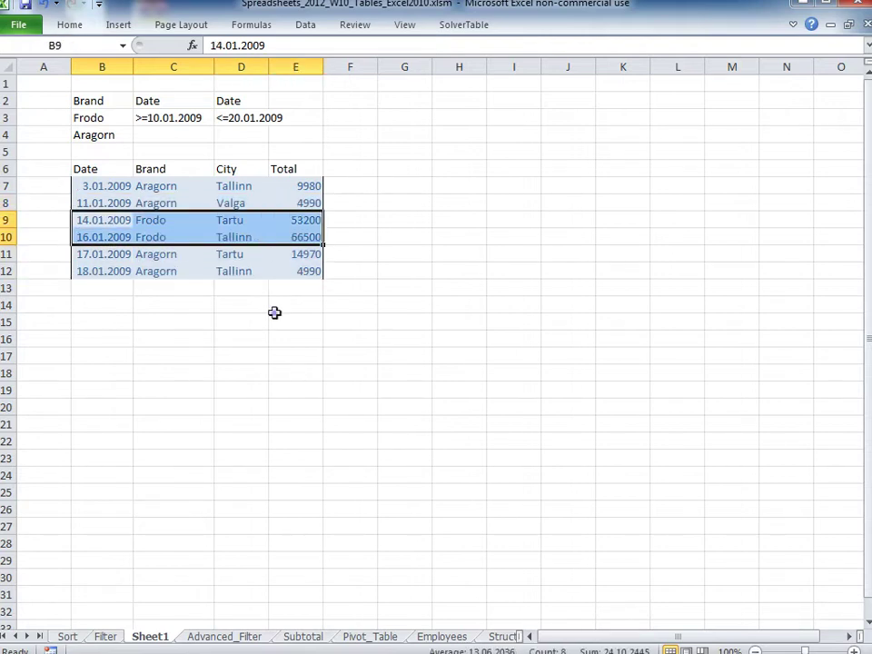
pyautogui.click(275, 313)
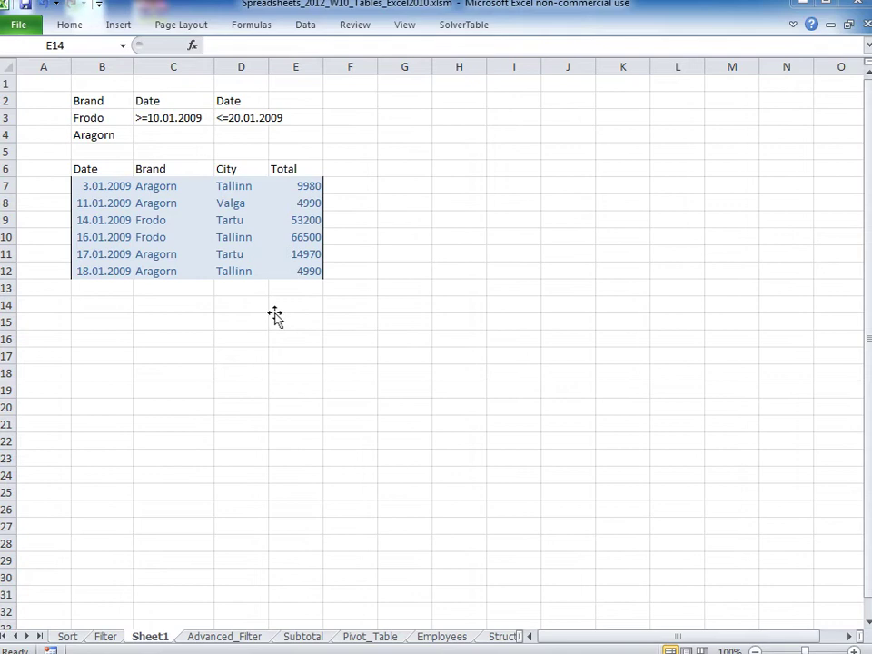